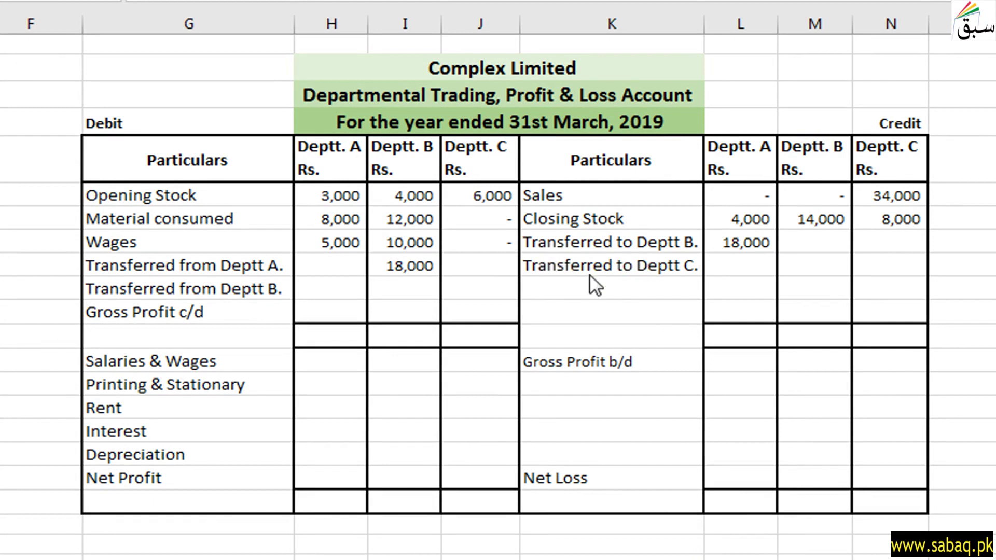
Step: Enter 33,000 as Deptt B's Transferred to Deptt C and Deptt C's Transferred from Deptt B
{"action": "left_click", "coordinate": [819, 266]}
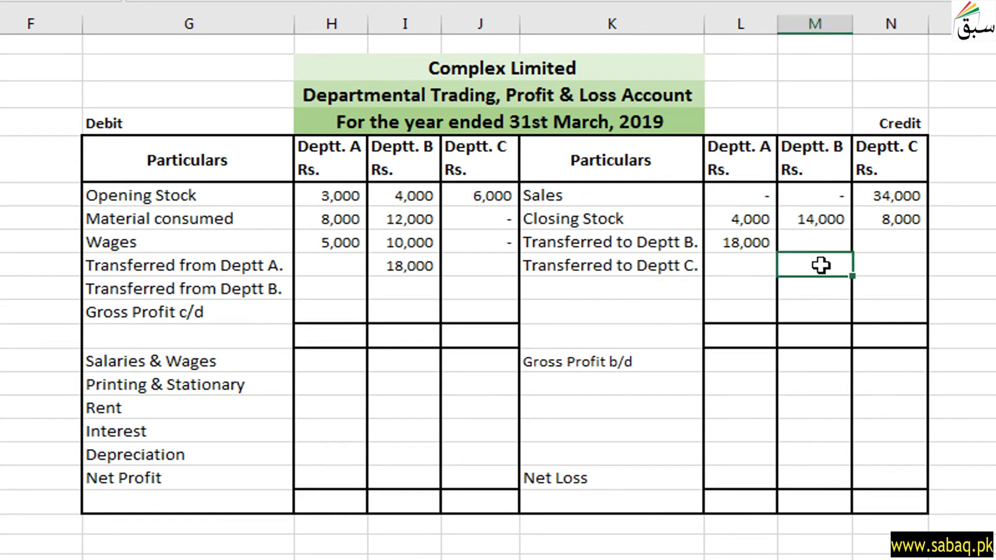
{"action": "double_click", "coordinate": [820, 267]}
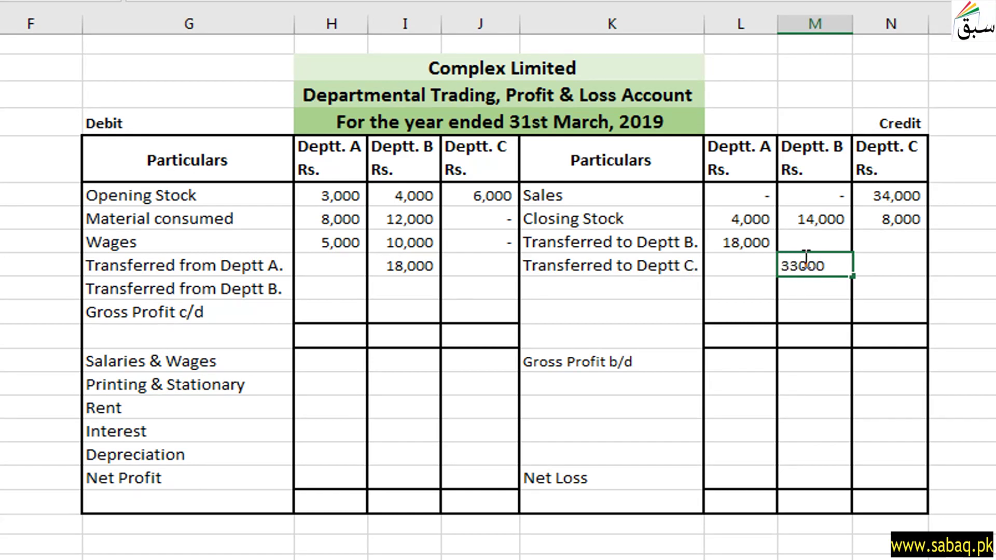
{"action": "left_click", "coordinate": [698, 306]}
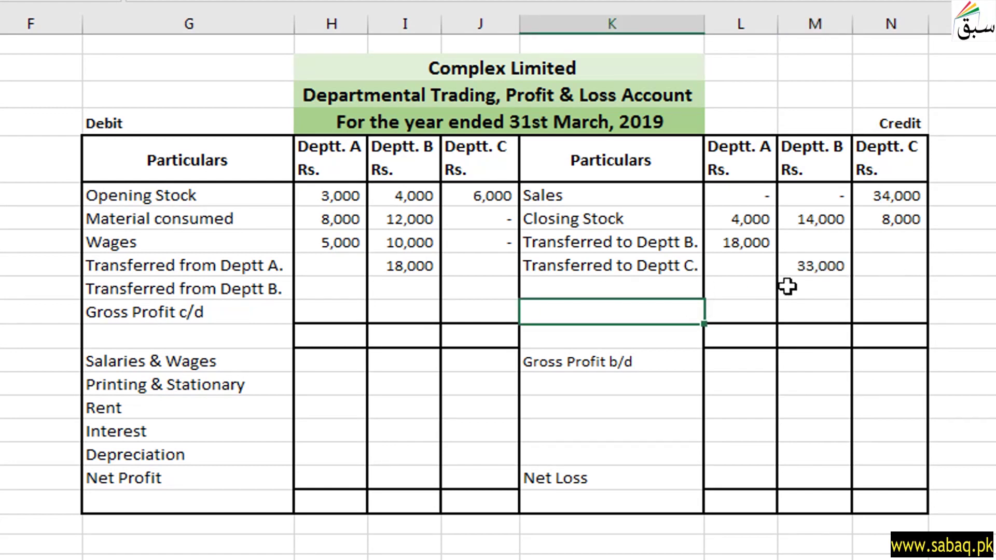
{"action": "left_click", "coordinate": [485, 291]}
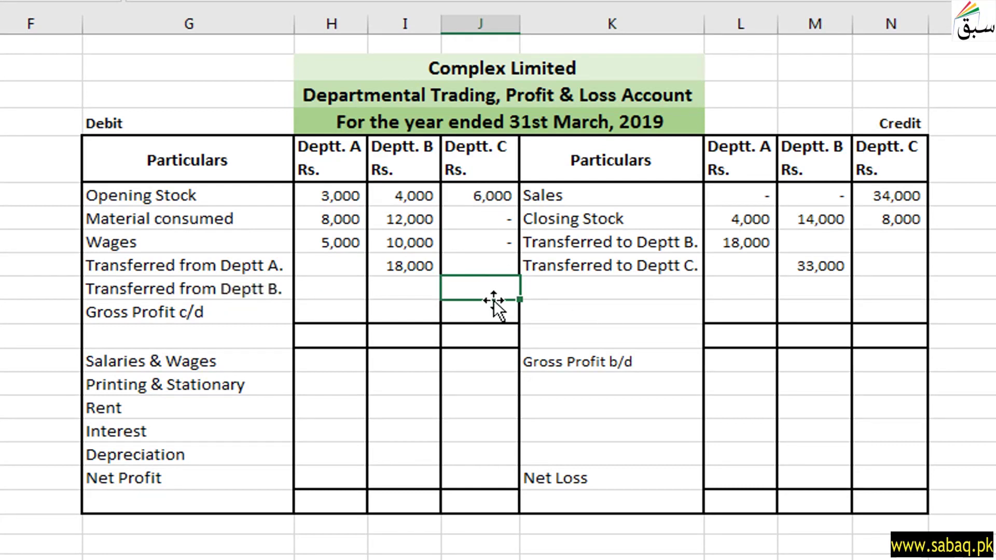
{"action": "type", "text": "3000"}
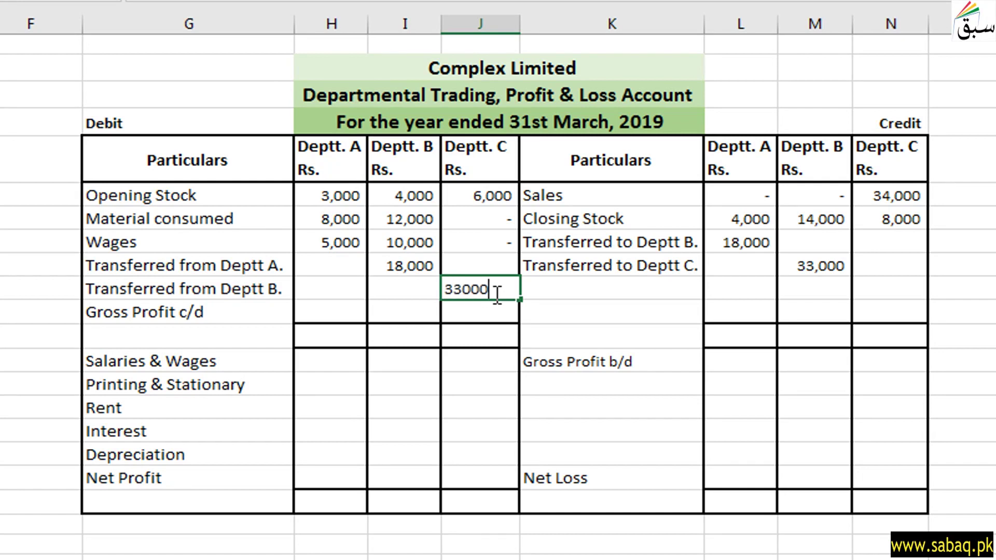
{"action": "left_click", "coordinate": [742, 383]}
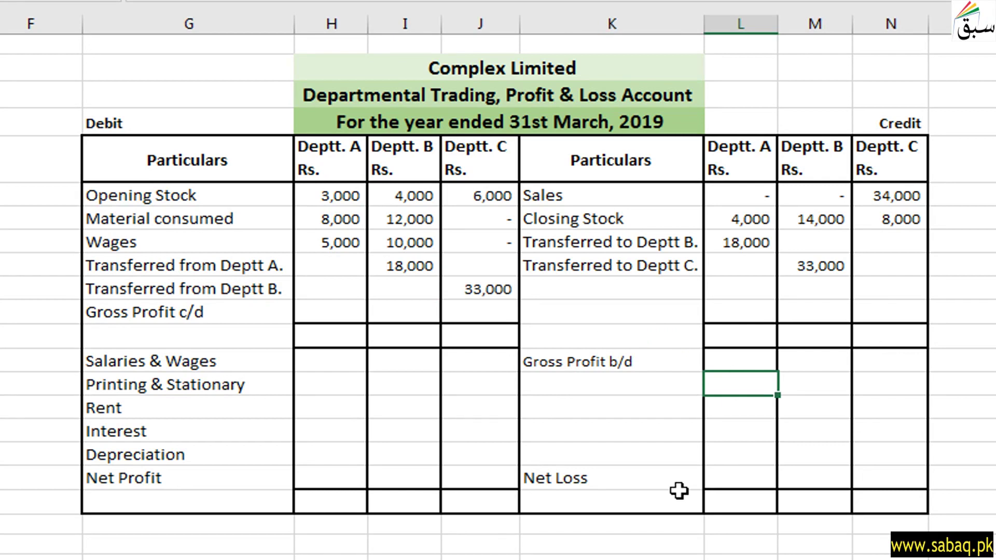
{"action": "left_click", "coordinate": [341, 220]}
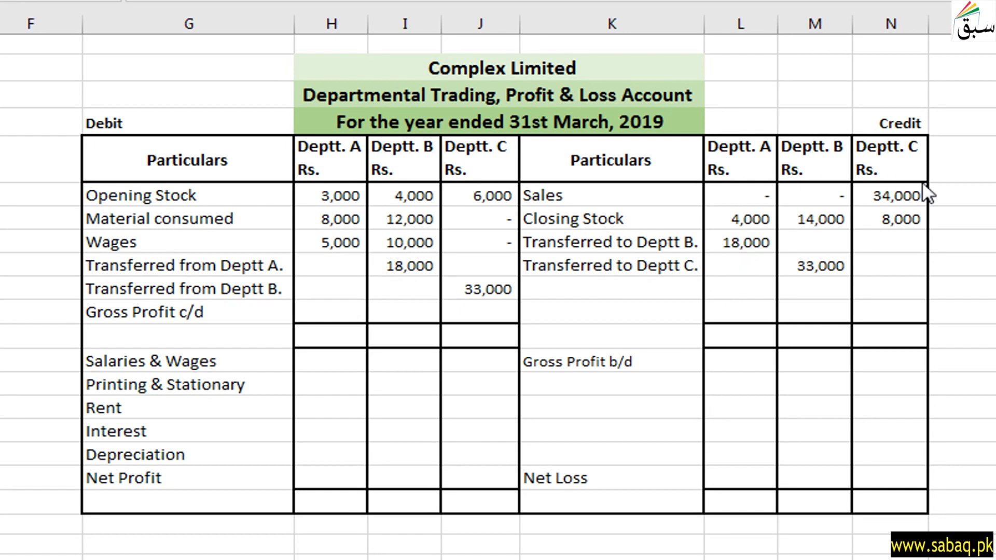
{"action": "key", "text": "Down"}
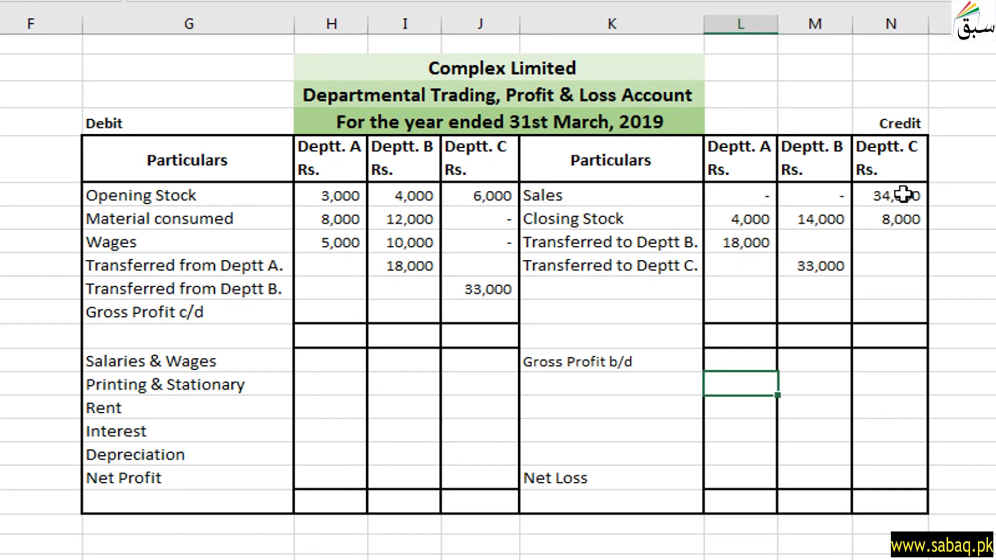
{"action": "left_click_drag", "start_coordinate": [902, 195], "coordinate": [903, 222]}
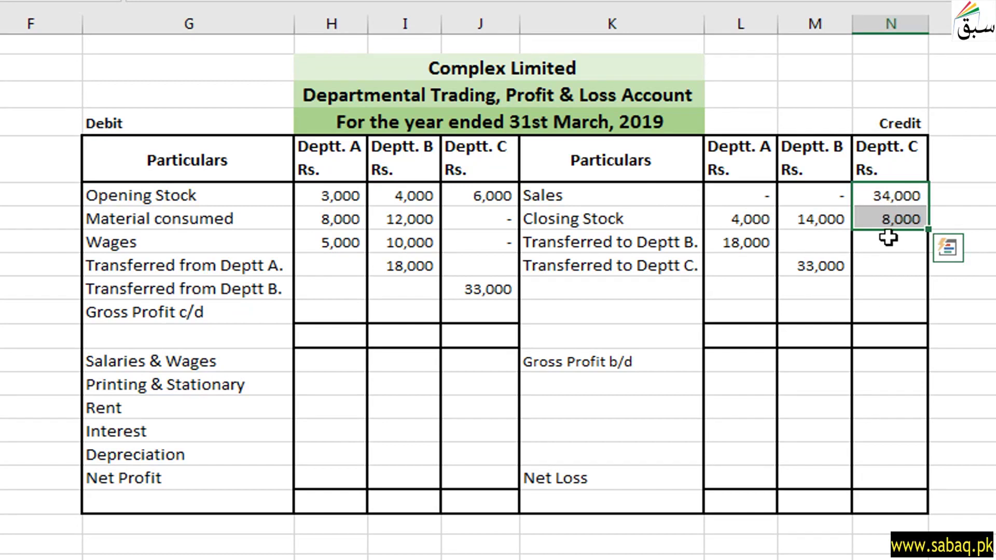
Step: Sum Department C's debit and credit entries and enter 42,000 as its credit total
{"action": "left_click", "coordinate": [893, 281]}
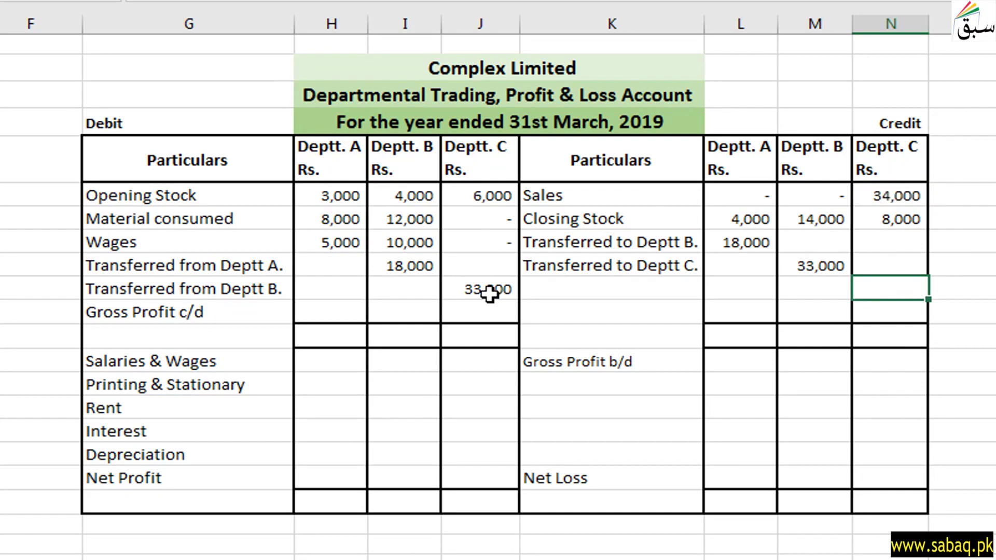
{"action": "left_click_drag", "start_coordinate": [493, 196], "coordinate": [495, 291]}
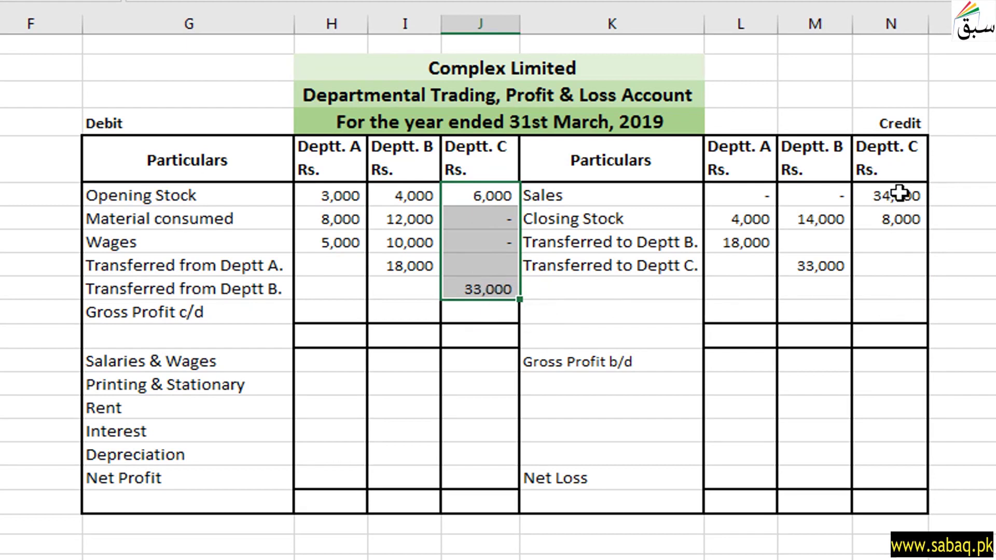
{"action": "left_click_drag", "start_coordinate": [895, 196], "coordinate": [899, 222]}
{"action": "left_click", "coordinate": [861, 340]}
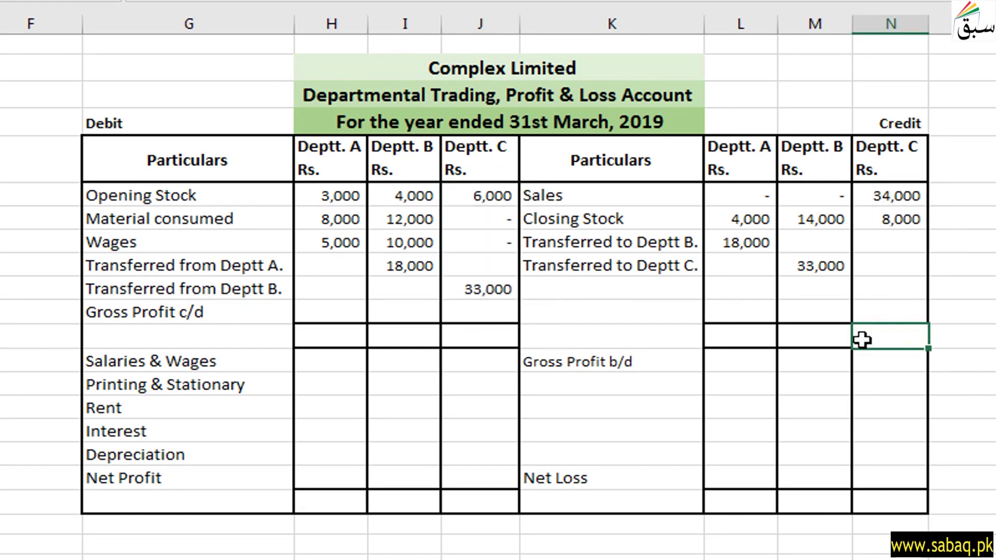
{"action": "type", "text": "42"}
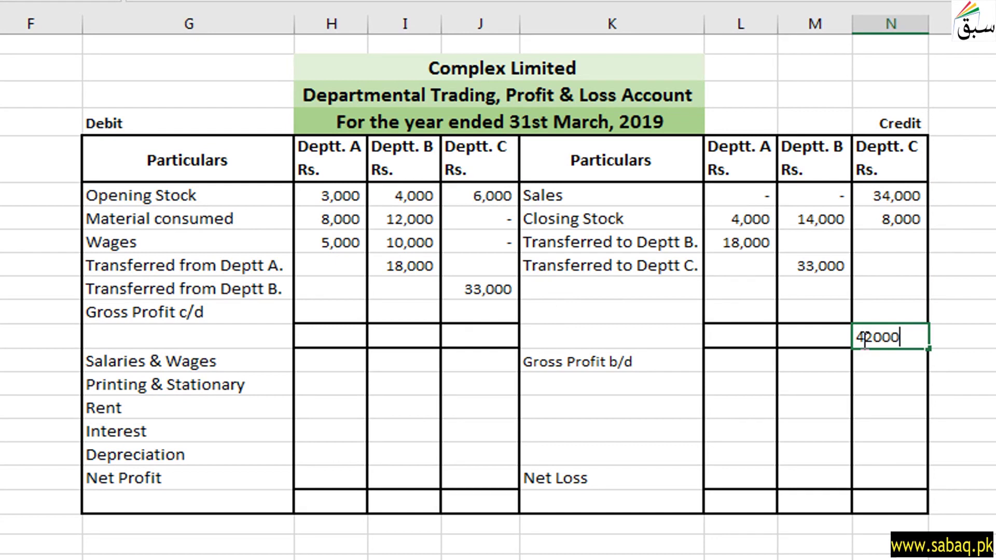
{"action": "type", "text": "000"}
Step: Enter Department C's gross profit c/d of 3,000 and a debit total of 42,000
{"action": "left_click_drag", "start_coordinate": [483, 196], "coordinate": [484, 310]}
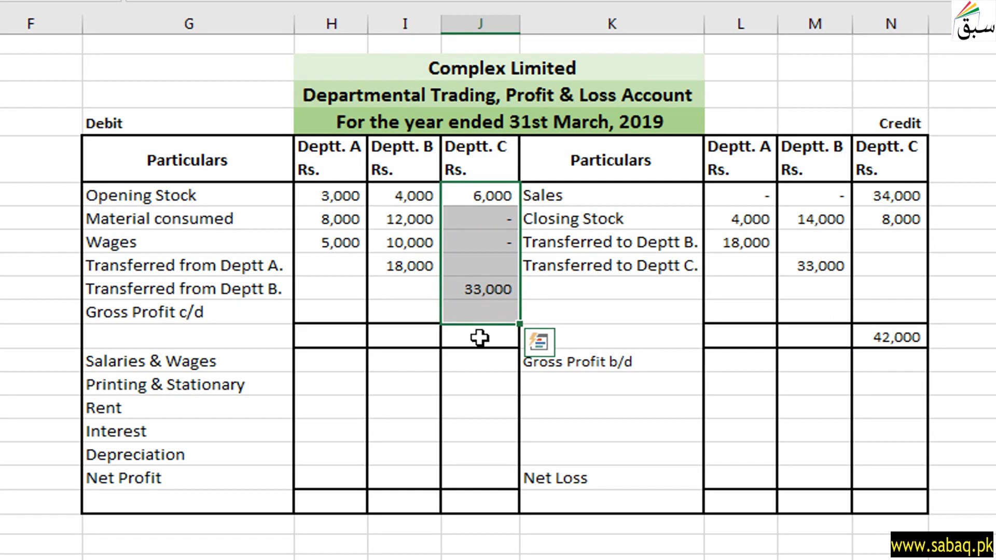
{"action": "left_click", "coordinate": [483, 317]}
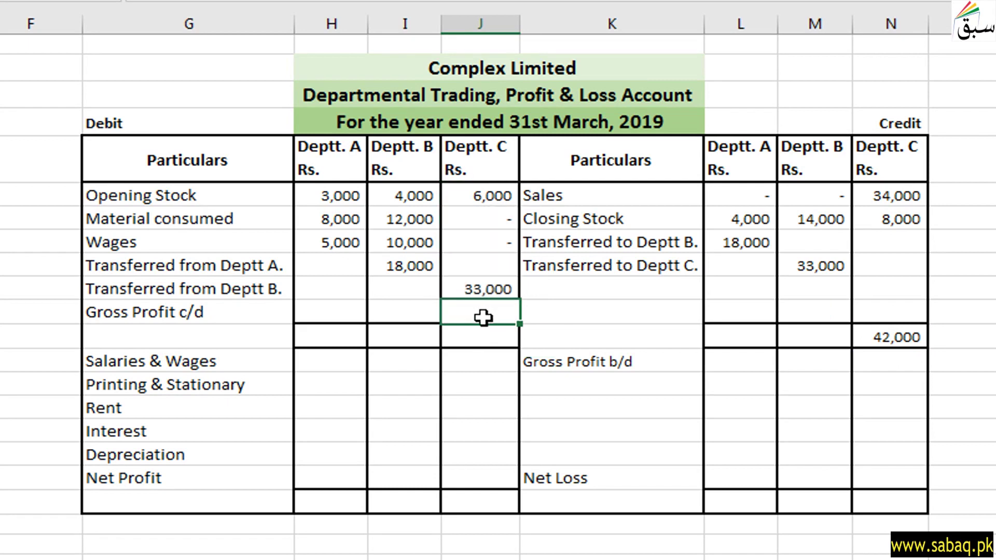
{"action": "type", "text": "3000"}
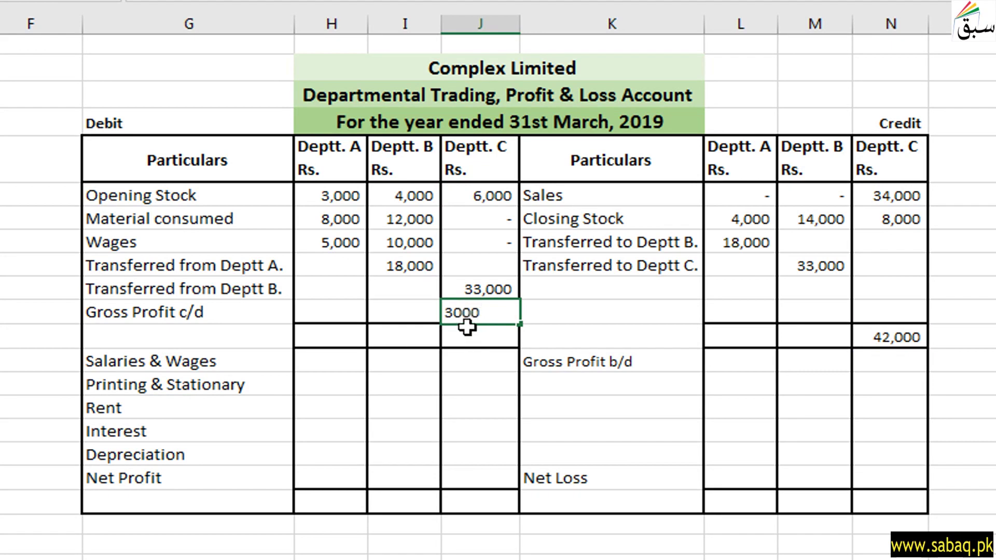
{"action": "mouse_move", "coordinate": [493, 192]}
{"action": "left_mouse_down"}
{"action": "mouse_move", "coordinate": [502, 287]}
{"action": "mouse_move", "coordinate": [488, 303]}
{"action": "left_mouse_up"}
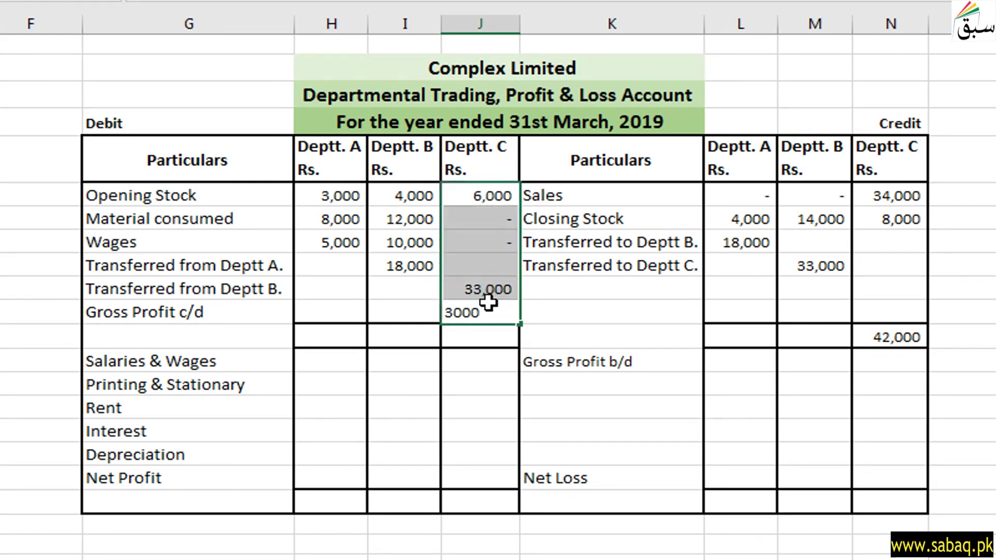
{"action": "left_click", "coordinate": [480, 337]}
{"action": "type", "text": "42,000"}
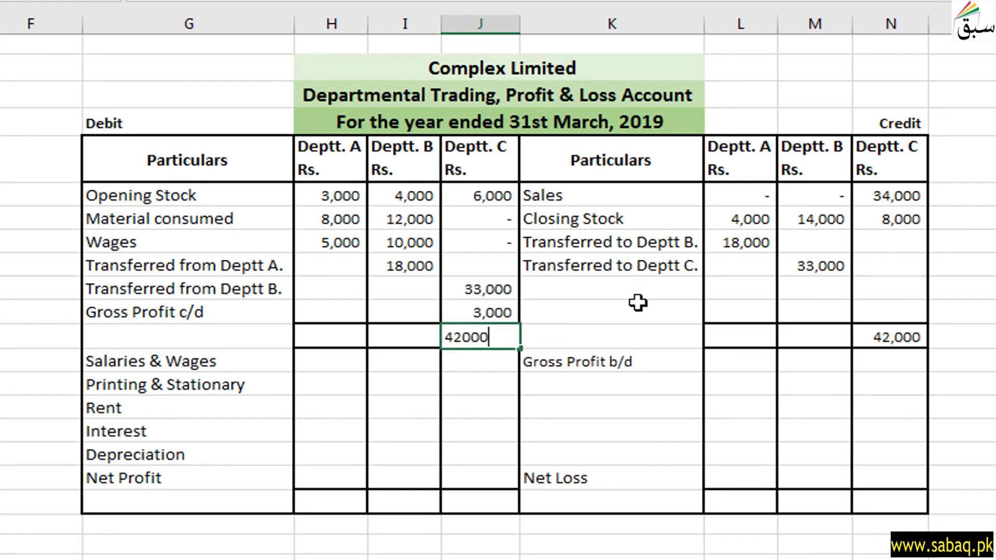
{"action": "left_click", "coordinate": [638, 303]}
{"action": "left_click_drag", "start_coordinate": [824, 220], "coordinate": [817, 285]}
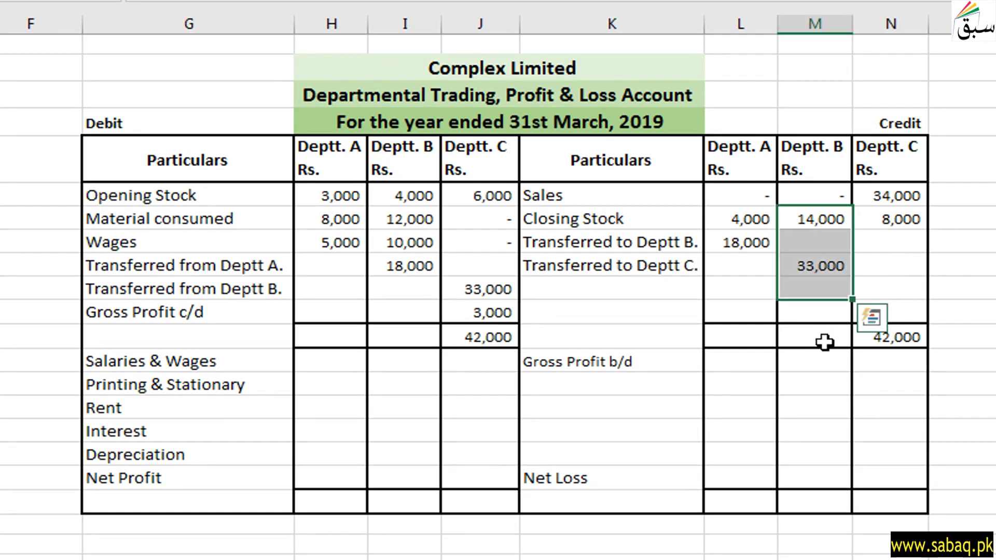
Step: Give Department B a 47,000 credit total, 3,000 gross profit c/d and 47,000 debit total
{"action": "left_click", "coordinate": [829, 341]}
{"action": "type", "text": "47000"}
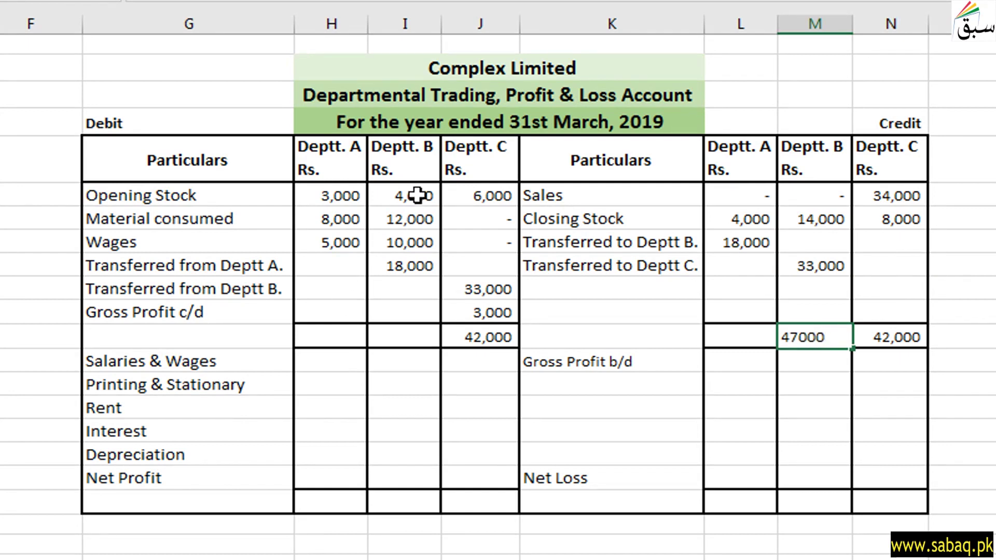
{"action": "left_click_drag", "start_coordinate": [417, 195], "coordinate": [415, 271]}
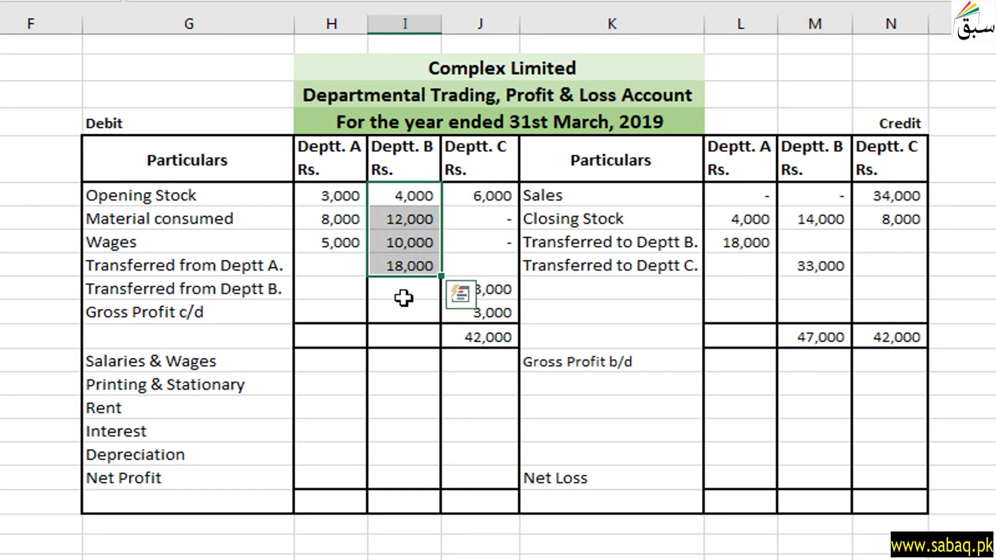
{"action": "left_click", "coordinate": [410, 313]}
{"action": "type", "text": "3000"}
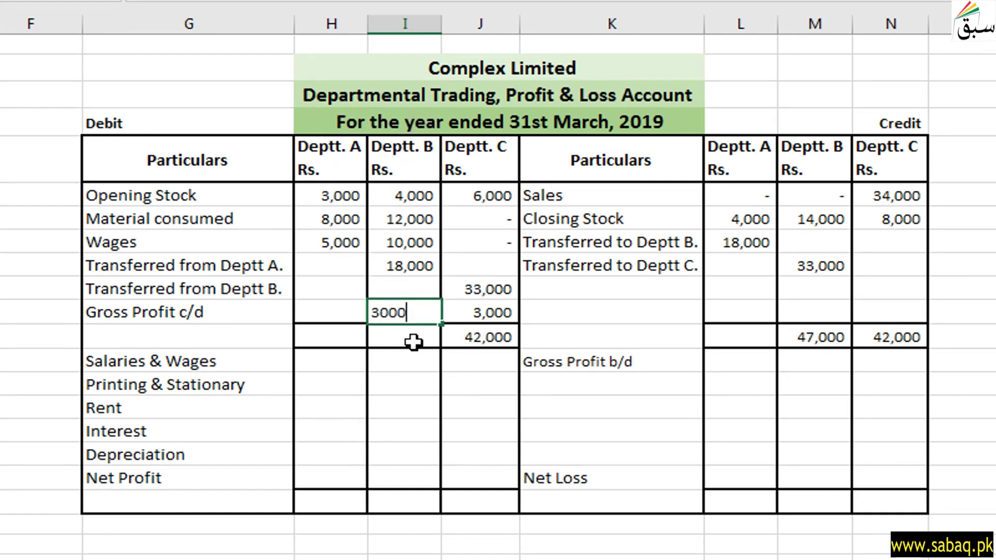
{"action": "key", "text": "Return"}
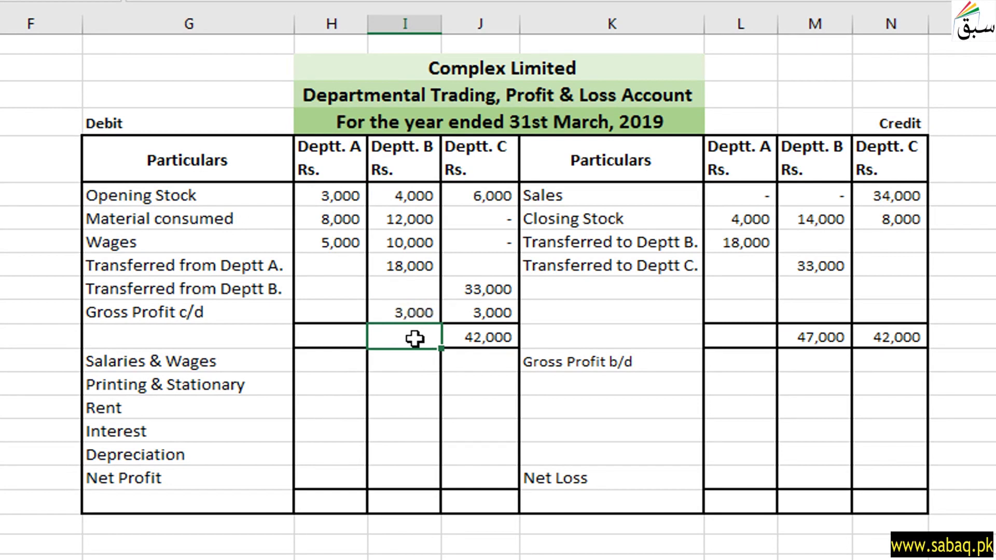
{"action": "type", "text": "47000"}
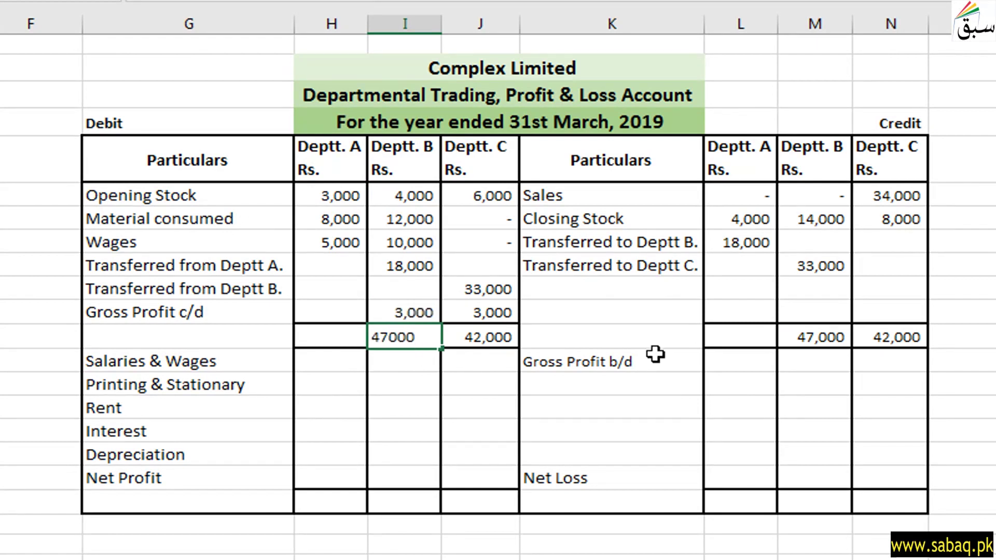
{"action": "left_click_drag", "start_coordinate": [751, 219], "coordinate": [747, 242]}
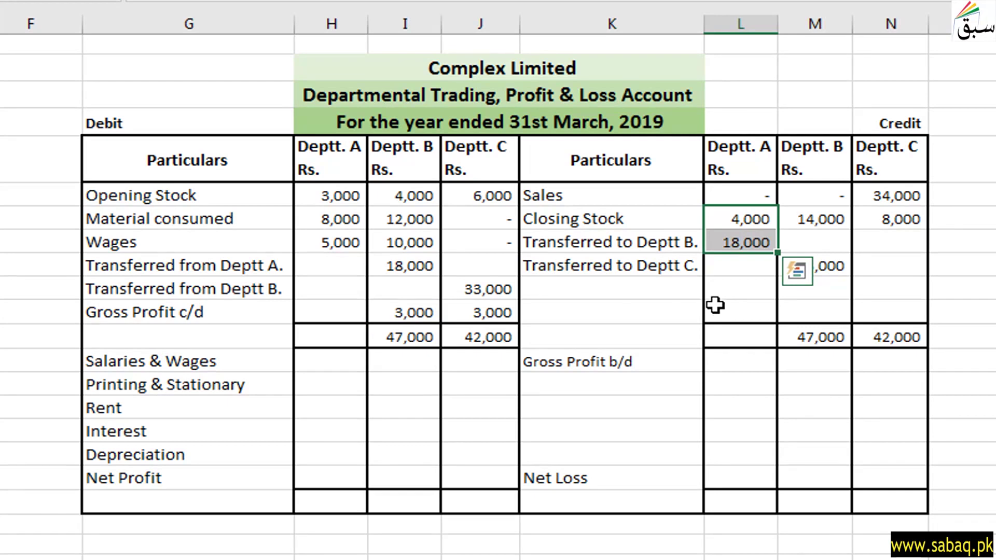
Step: Check Department A's debit and credit figures and enter a gross profit c/d of 6,000
{"action": "right_click", "coordinate": [339, 196]}
{"action": "left_click", "coordinate": [343, 228]}
{"action": "left_click_drag", "start_coordinate": [330, 196], "coordinate": [331, 246]}
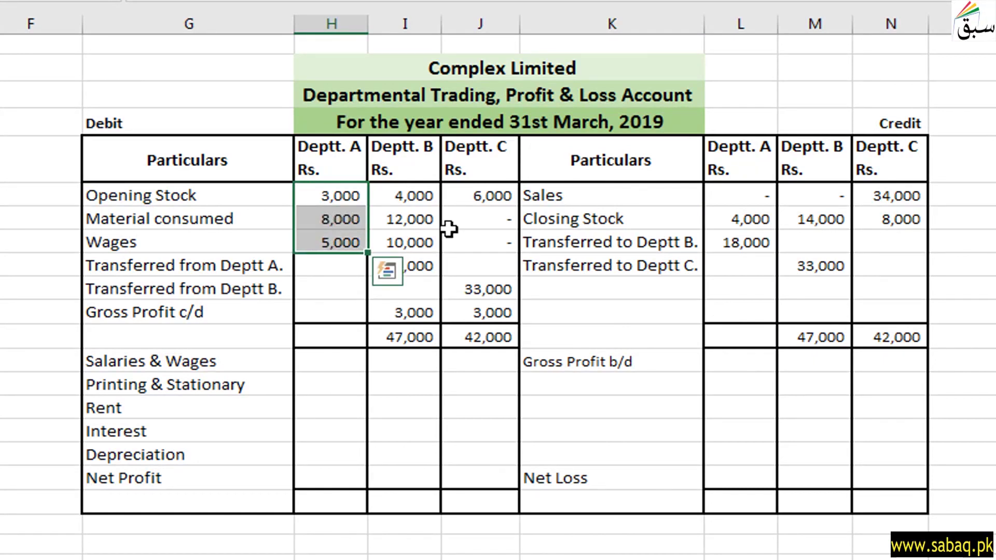
{"action": "left_click_drag", "start_coordinate": [755, 220], "coordinate": [751, 245]}
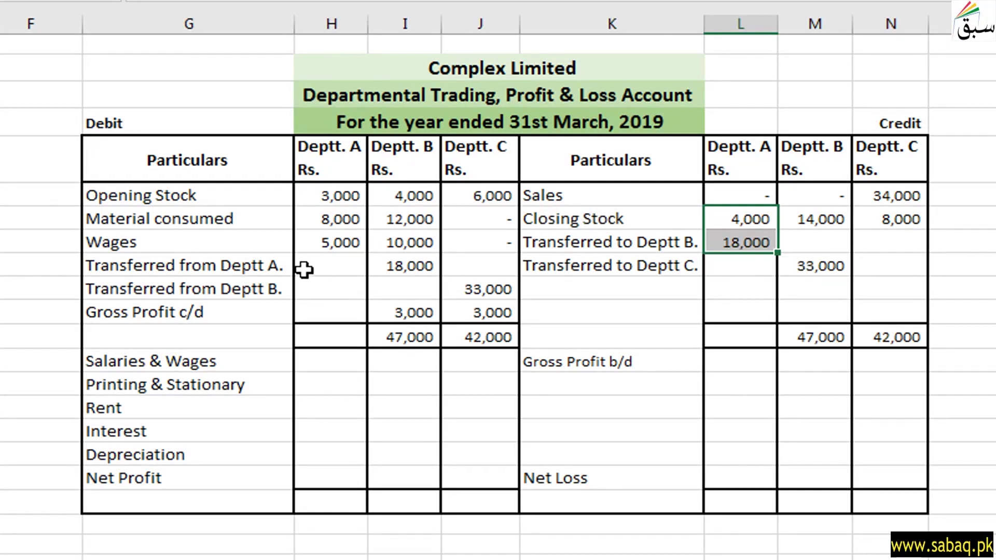
{"action": "left_click", "coordinate": [344, 314]}
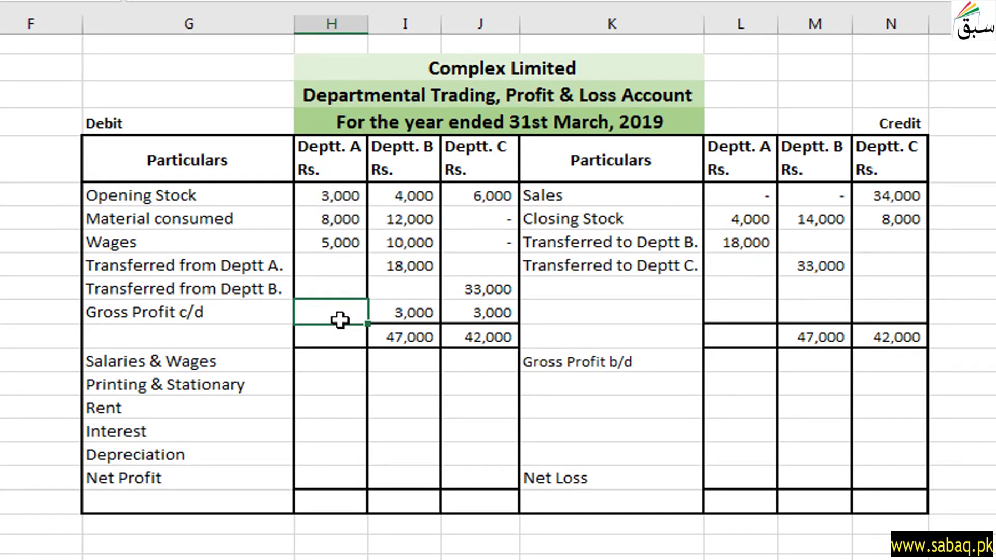
{"action": "type", "text": "6000"}
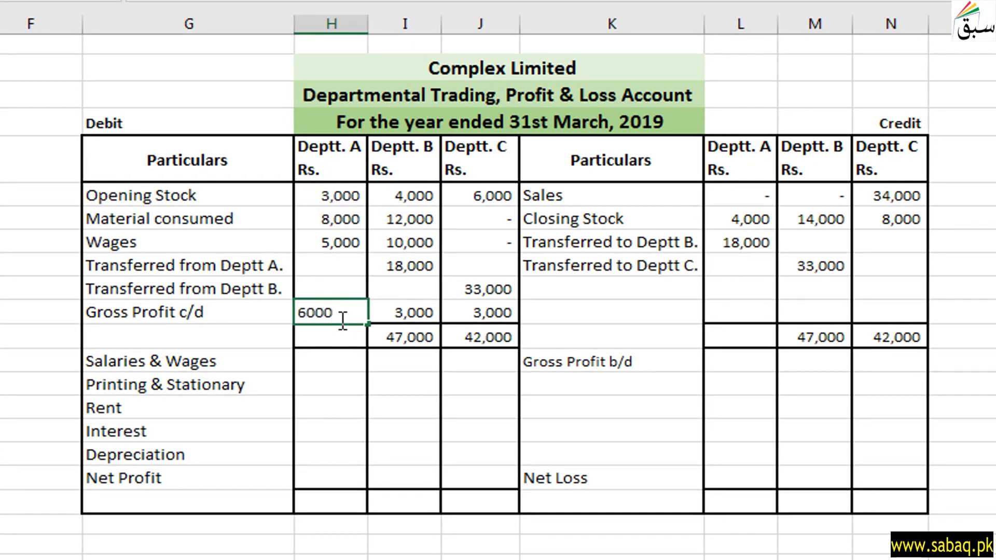
{"action": "left_click", "coordinate": [383, 360]}
Step: Enter 22,000 as Department A's credit total and debit total
{"action": "left_click", "coordinate": [346, 339]}
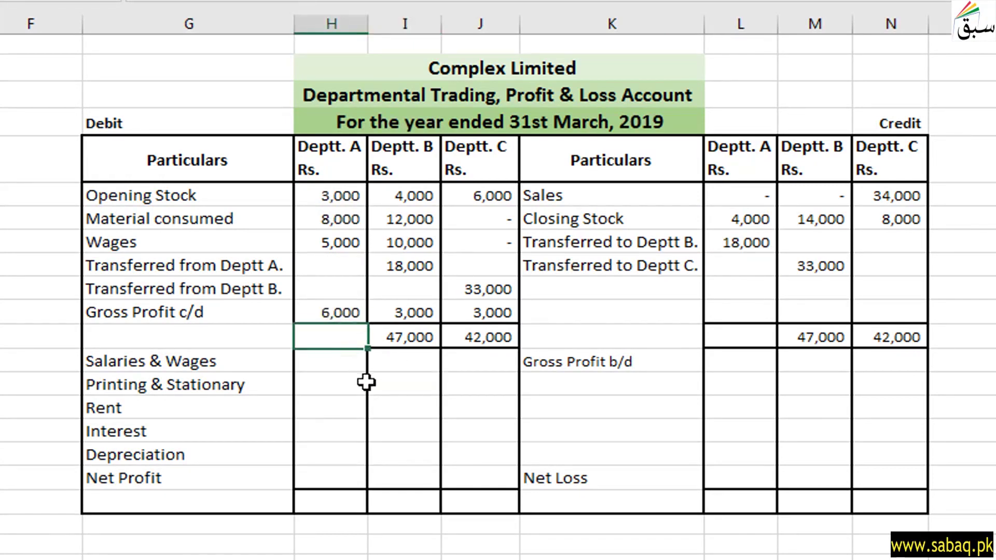
{"action": "left_click", "coordinate": [745, 336]}
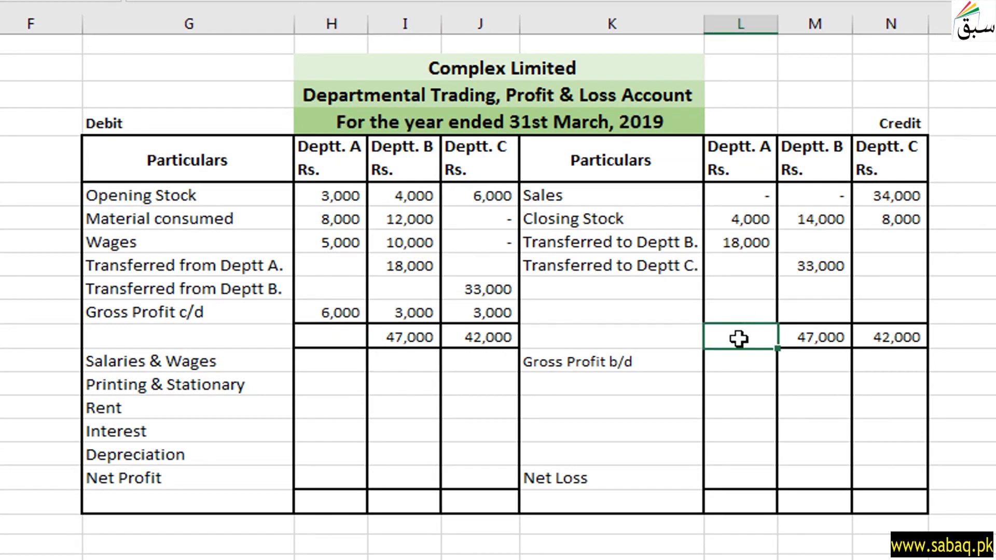
{"action": "type", "text": "22,0"}
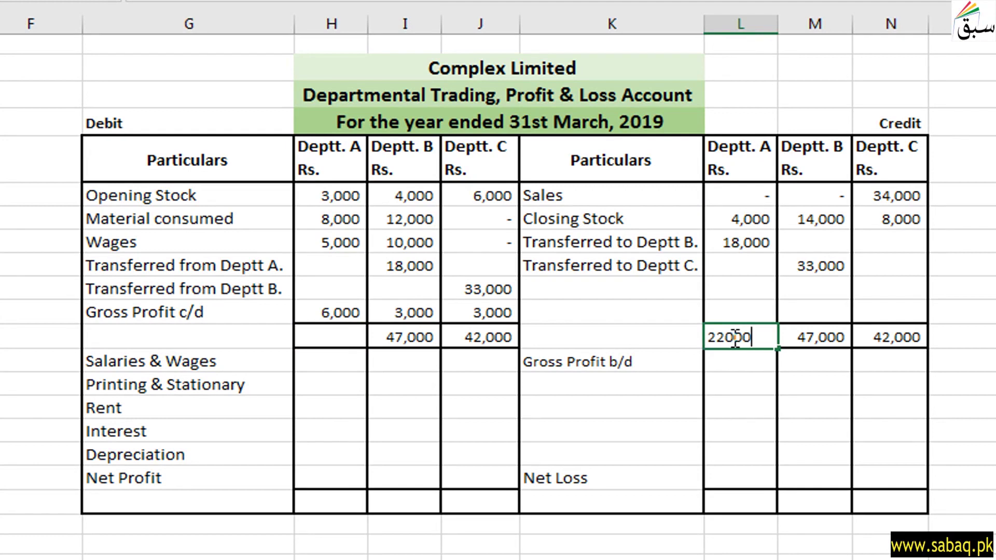
{"action": "type", "text": "00"}
{"action": "left_click", "coordinate": [342, 335]}
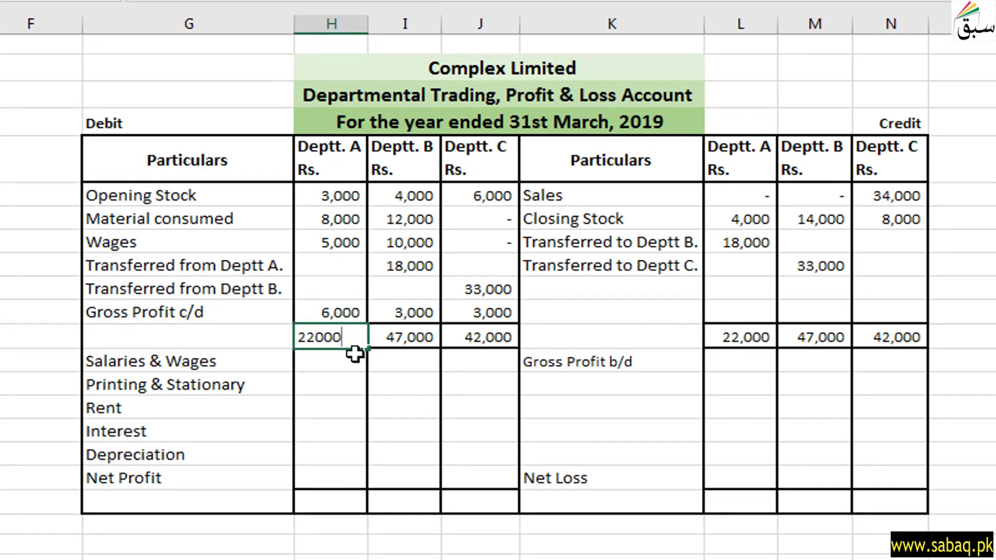
{"action": "type", "text": "22000"}
{"action": "left_click", "coordinate": [361, 382]}
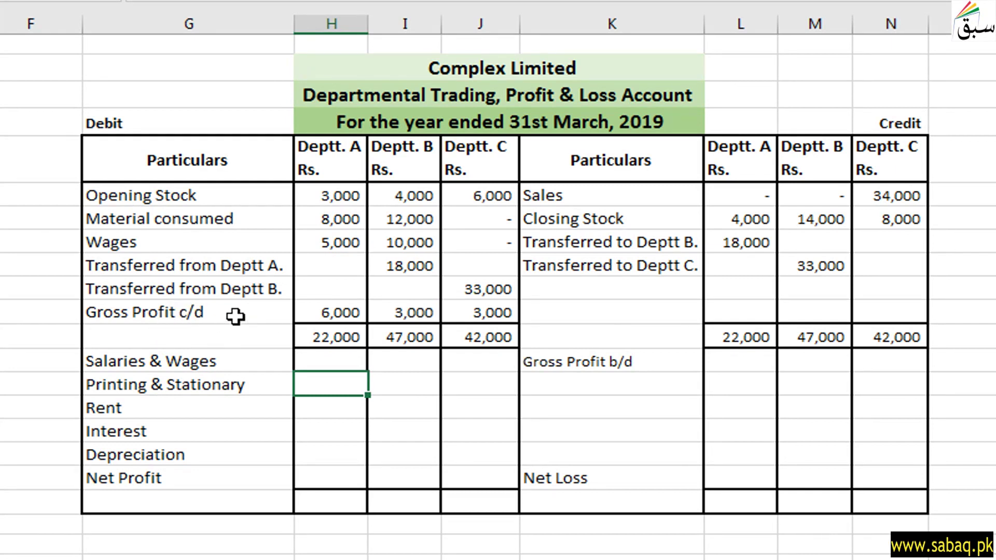
Step: Fill the Gross Profit b/d row with 6,000, 3,000 and 3,000 under Deptt A, B and C
{"action": "left_click", "coordinate": [732, 366]}
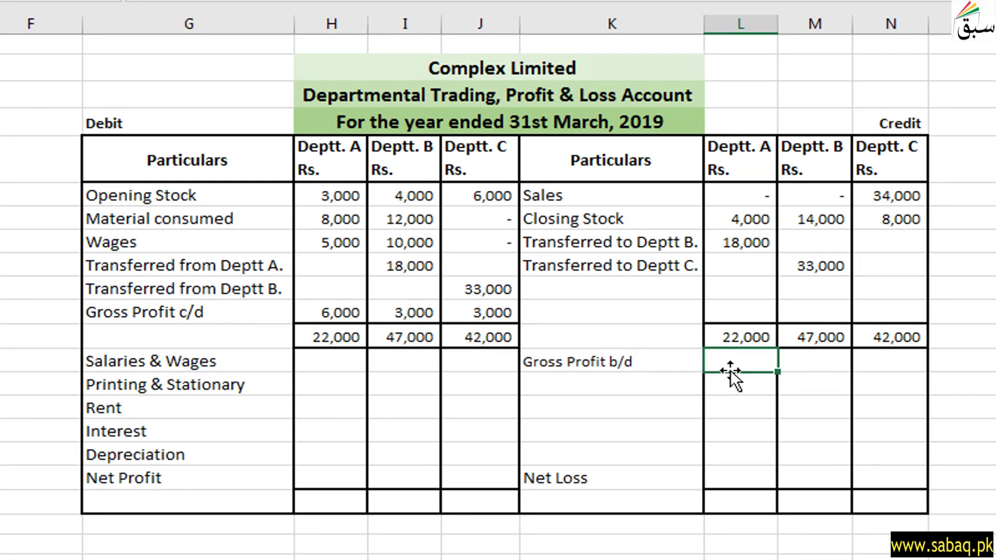
{"action": "type", "text": "6000"}
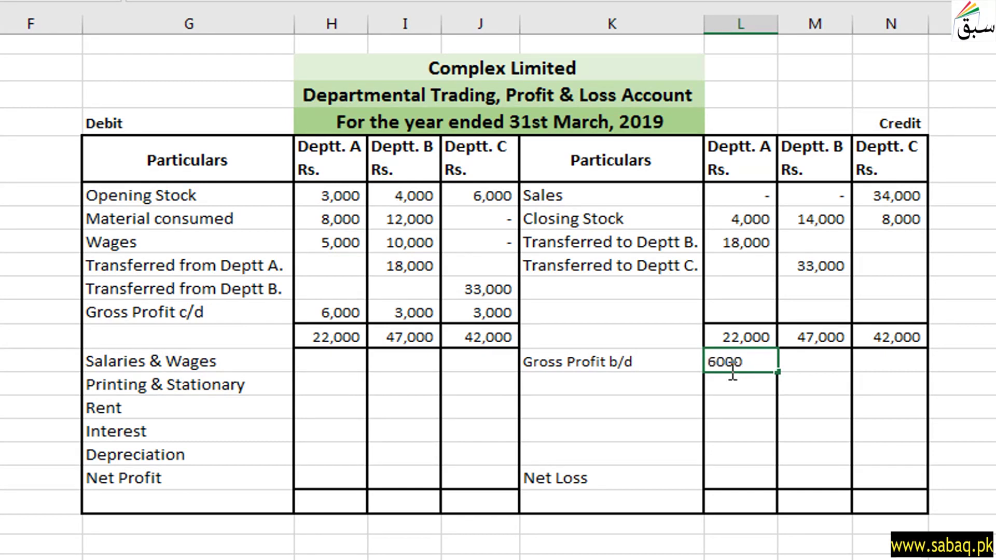
{"action": "key", "text": "Tab"}
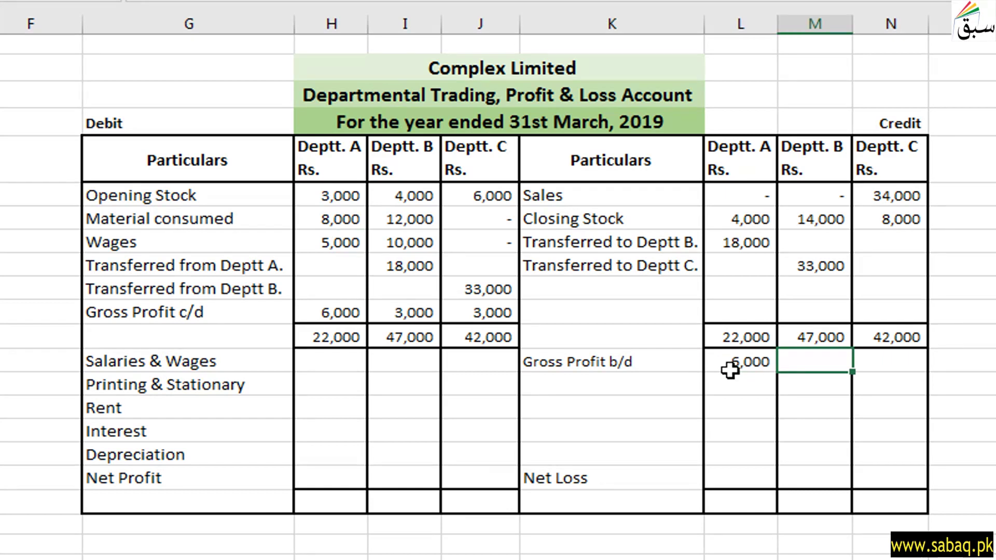
{"action": "type", "text": "3000"}
{"action": "key", "text": "Tab"}
{"action": "type", "text": "300"}
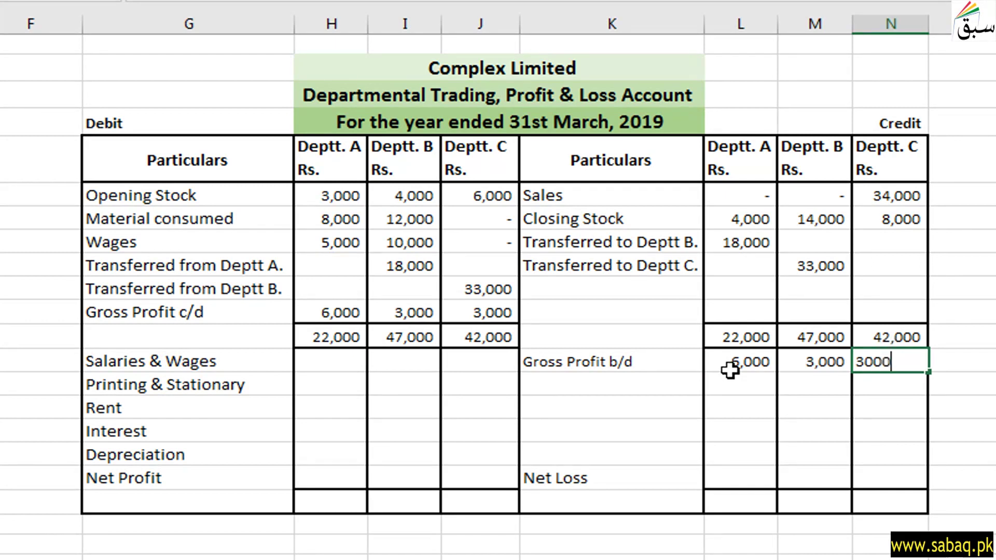
{"action": "left_click", "coordinate": [680, 407]}
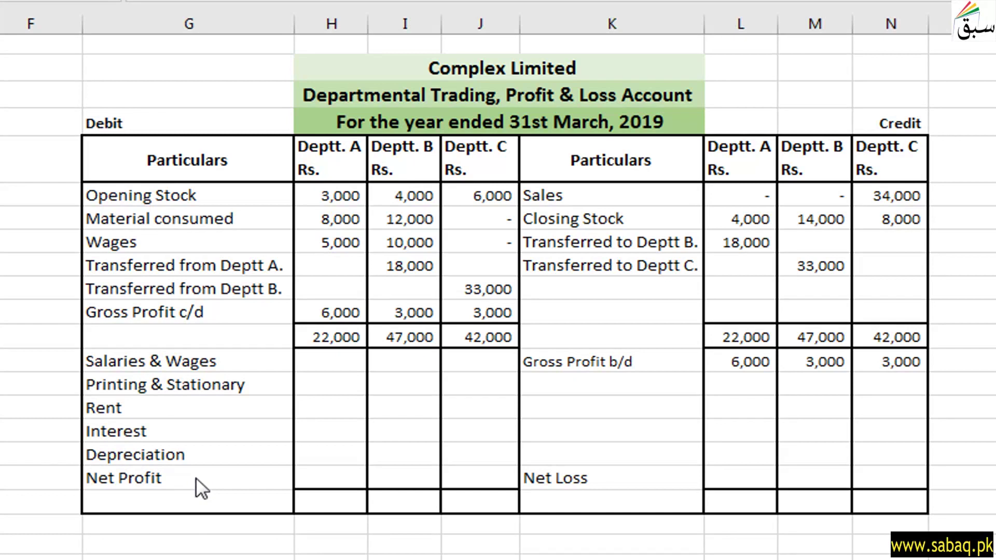
{"action": "left_click", "coordinate": [611, 407]}
{"action": "key", "text": "ctrl+Page_Up"}
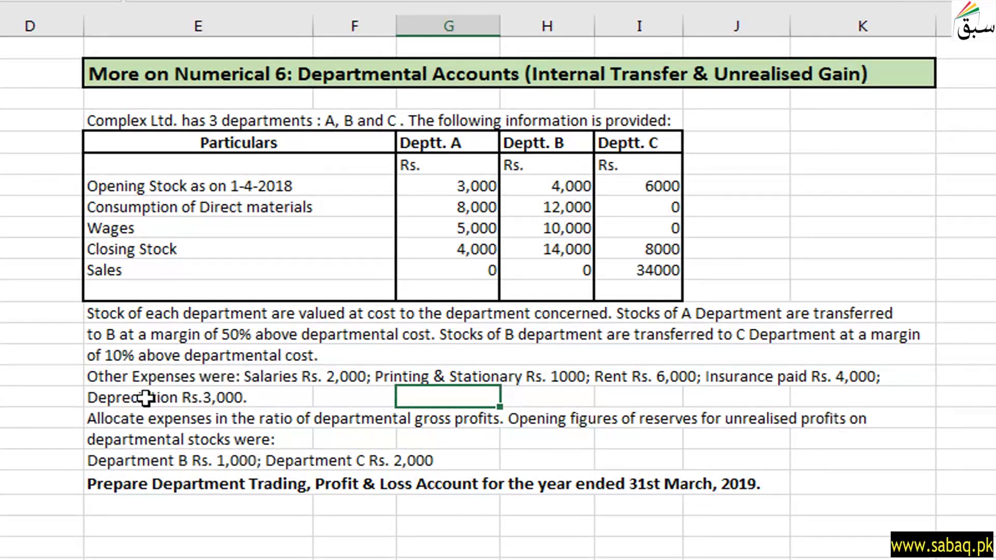
{"action": "left_click", "coordinate": [163, 395]}
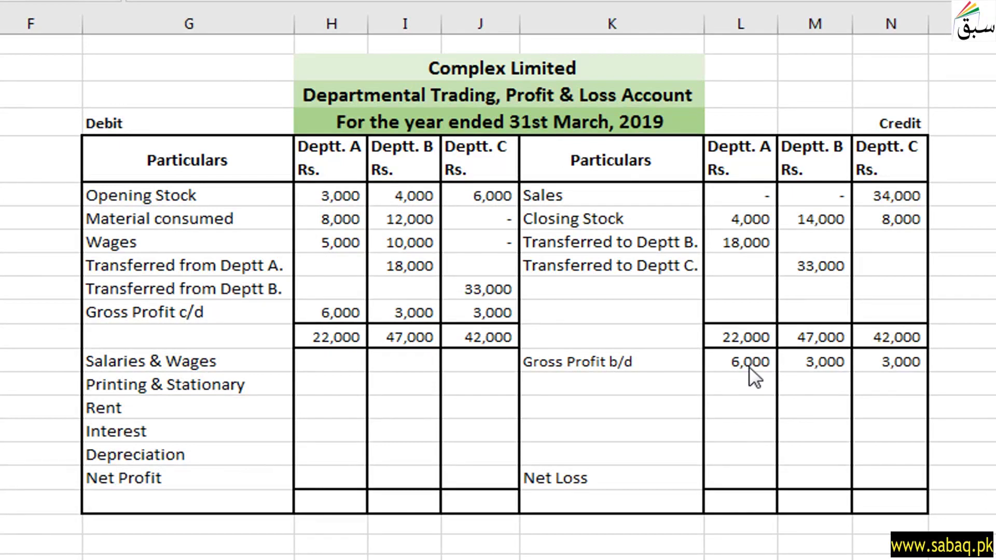
{"action": "left_click", "coordinate": [612, 406]}
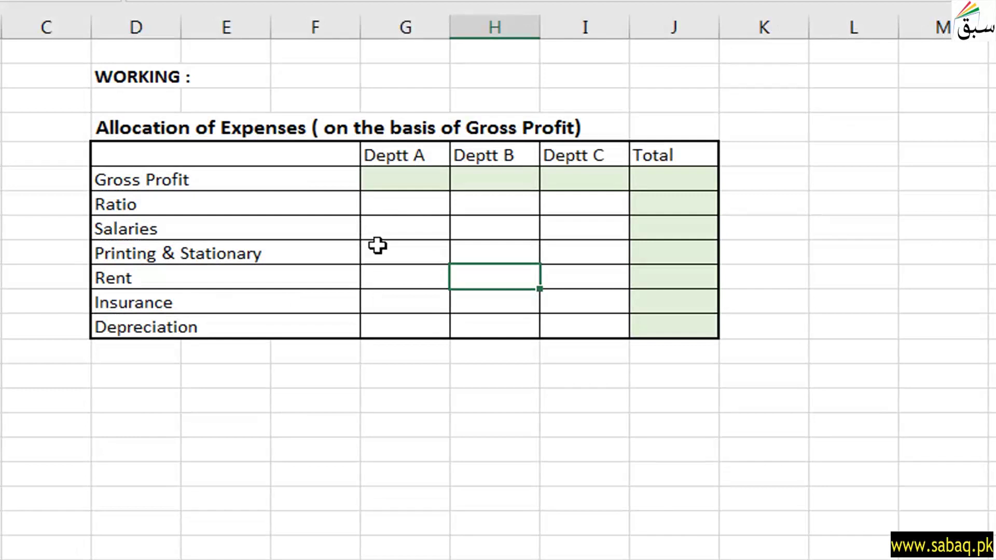
Step: Fill the working table's Gross Profit row with 6000, 3000, 3000 and a 12000 total
{"action": "left_click", "coordinate": [421, 193]}
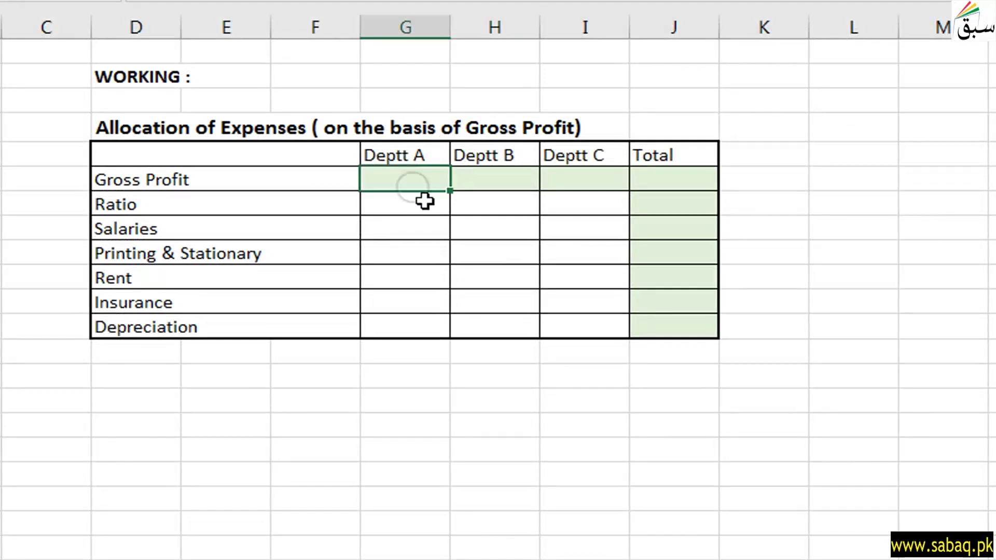
{"action": "type", "text": "6000"}
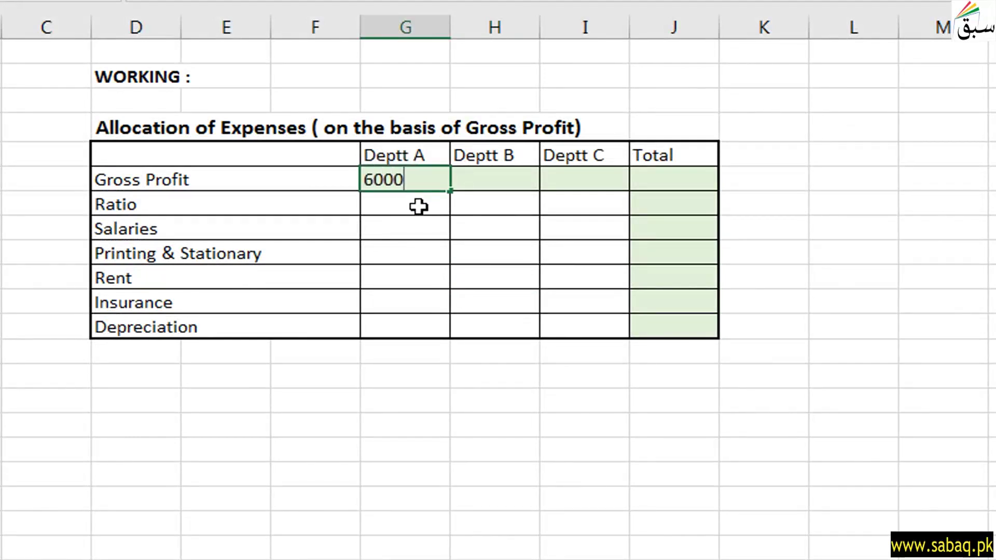
{"action": "key", "text": "Tab"}
{"action": "type", "text": "300"}
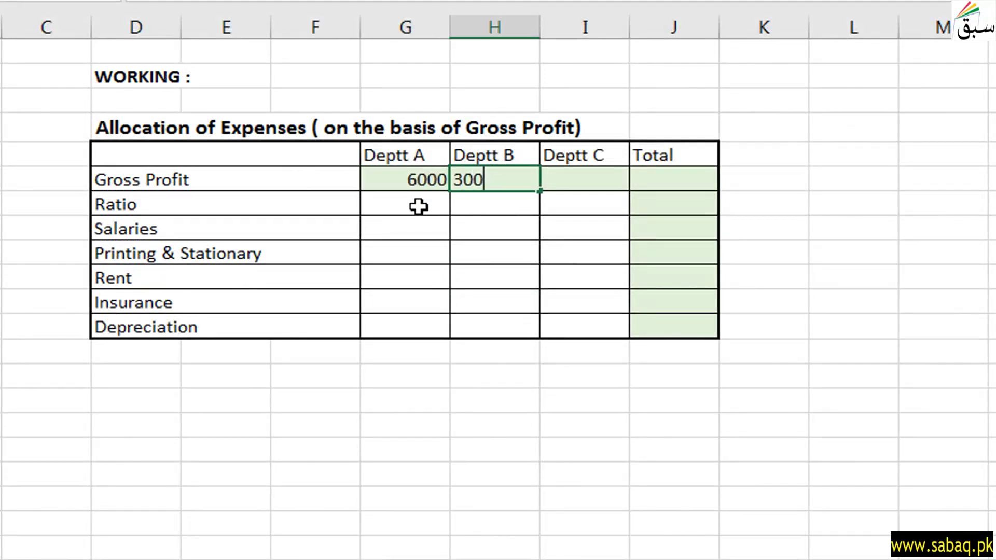
{"action": "key", "text": "Tab"}
{"action": "type", "text": "3000"}
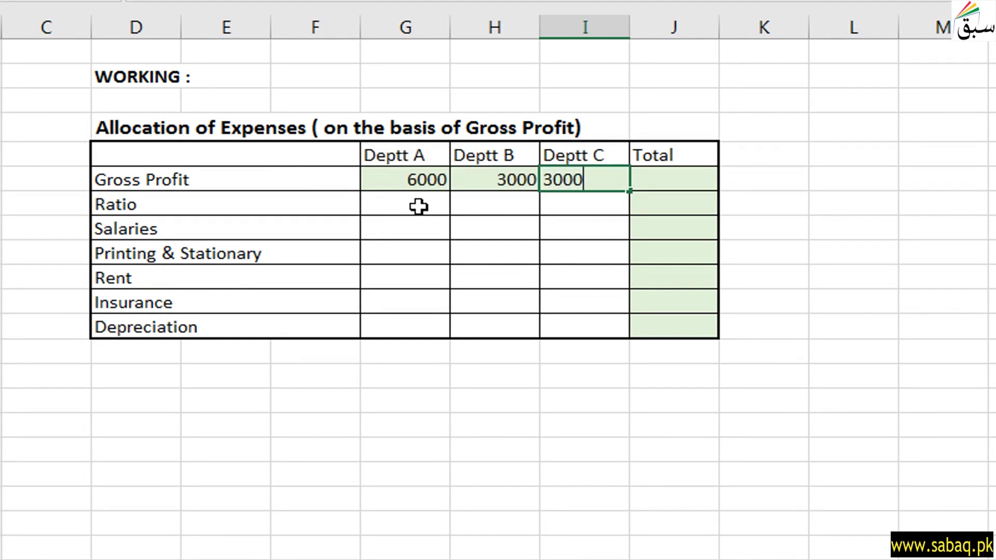
{"action": "key", "text": "Tab"}
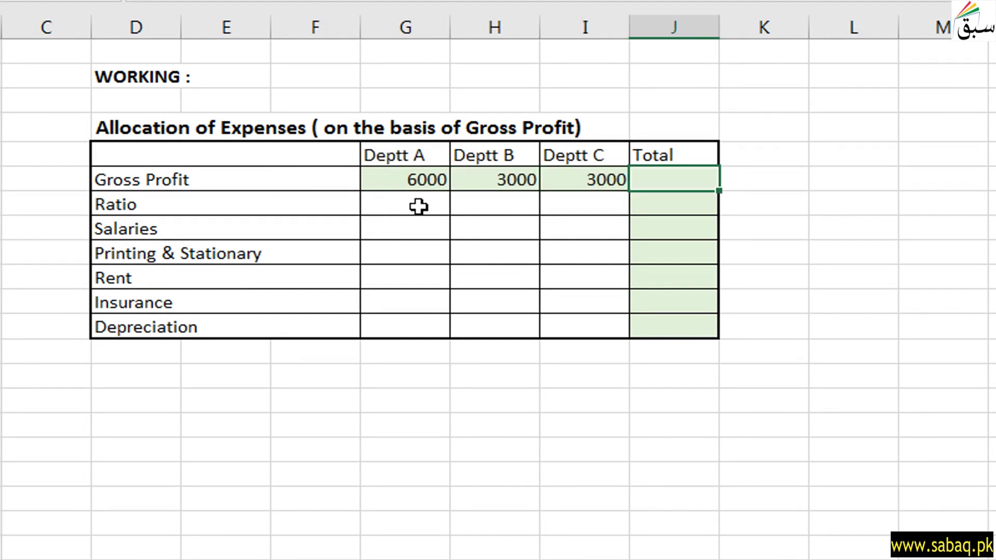
{"action": "type", "text": "12000"}
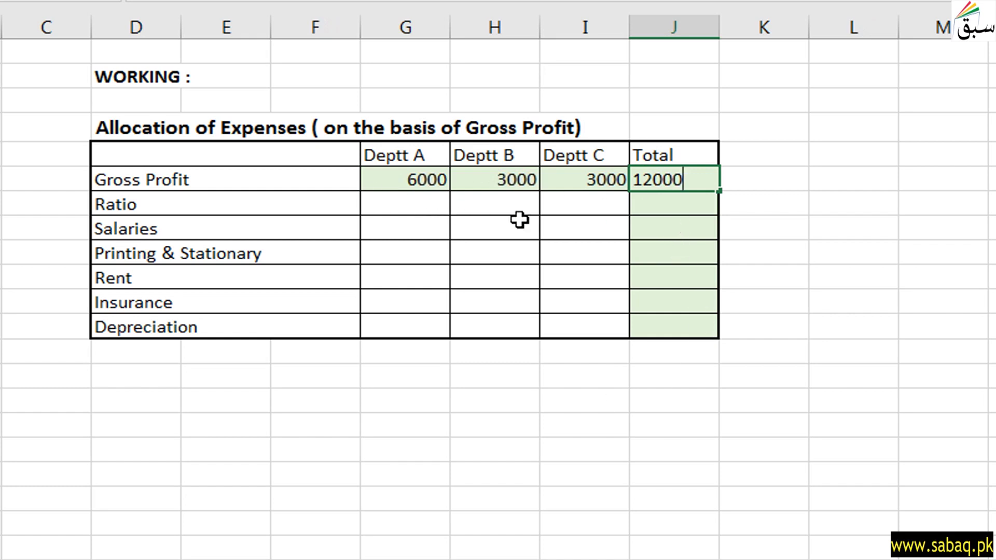
Step: Select the five expense Total cells and mark the 6000, 3000 and 12000 figures for the ratio
{"action": "left_click_drag", "start_coordinate": [661, 226], "coordinate": [654, 325]}
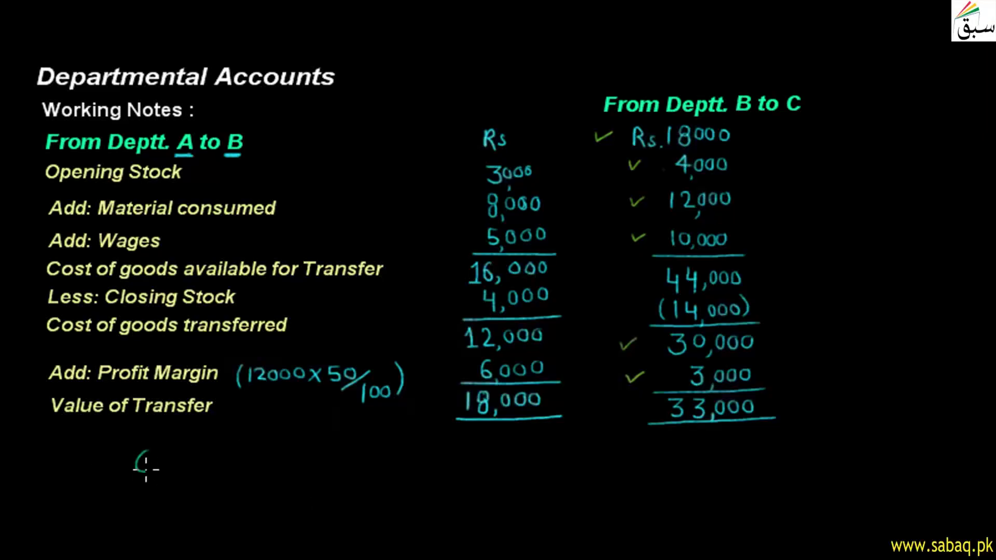
{"action": "left_click_drag", "start_coordinate": [154, 463], "coordinate": [170, 465]}
{"action": "mouse_move", "coordinate": [250, 456]}
{"action": "left_mouse_down"}
{"action": "mouse_move", "coordinate": [272, 465]}
{"action": "mouse_move", "coordinate": [326, 457]}
{"action": "left_mouse_up"}
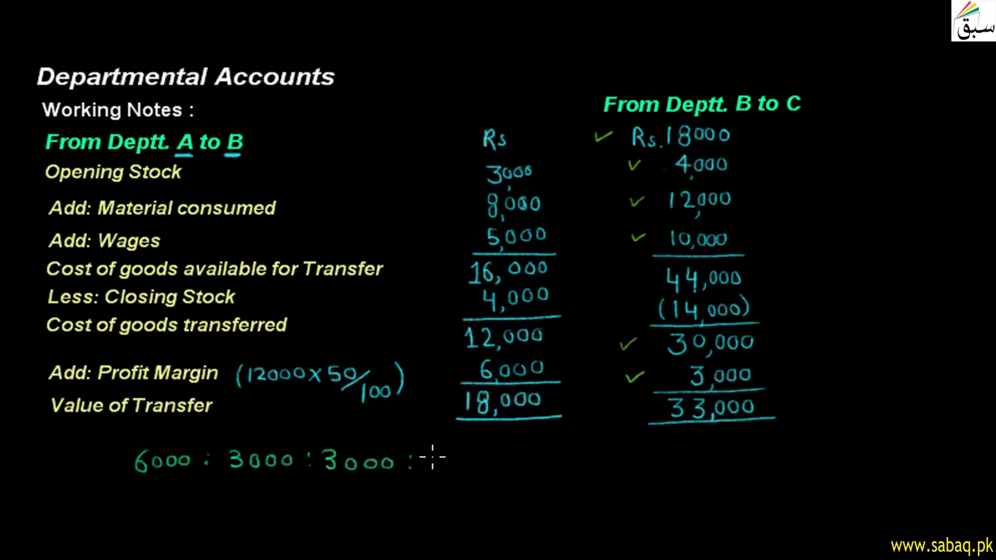
{"action": "mouse_move", "coordinate": [466, 466]}
{"action": "left_mouse_down"}
{"action": "mouse_move", "coordinate": [498, 463]}
{"action": "mouse_move", "coordinate": [487, 466]}
{"action": "left_mouse_up"}
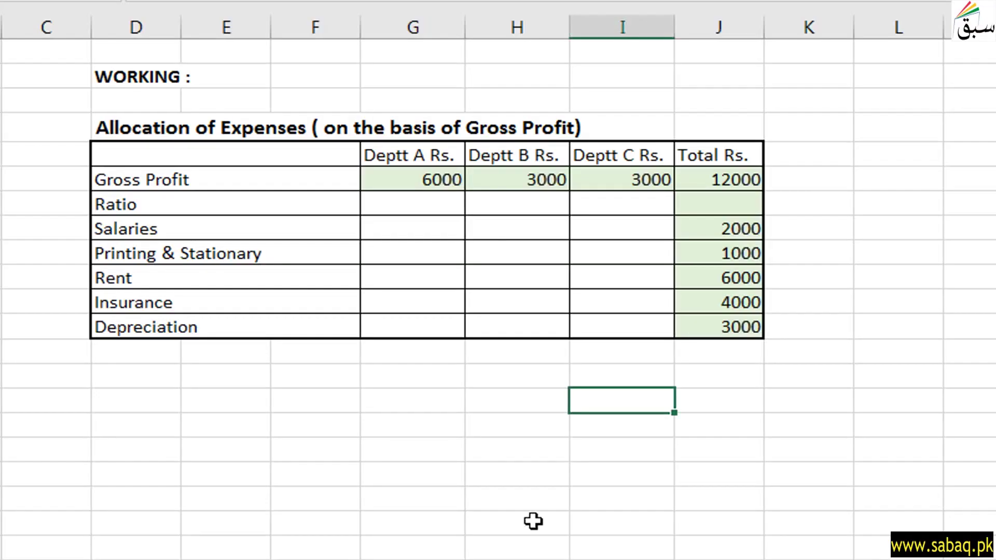
Step: Fill the Ratio row with 2, 1 and 1 for Deptt A, B, C and 4 under Total
{"action": "left_click", "coordinate": [438, 205]}
{"action": "type", "text": "2"}
{"action": "key", "text": "Tab"}
{"action": "type", "text": "1"}
{"action": "key", "text": "Tab"}
{"action": "type", "text": "1"}
{"action": "key", "text": "Tab"}
{"action": "type", "text": "4"}
{"action": "left_click", "coordinate": [604, 310]}
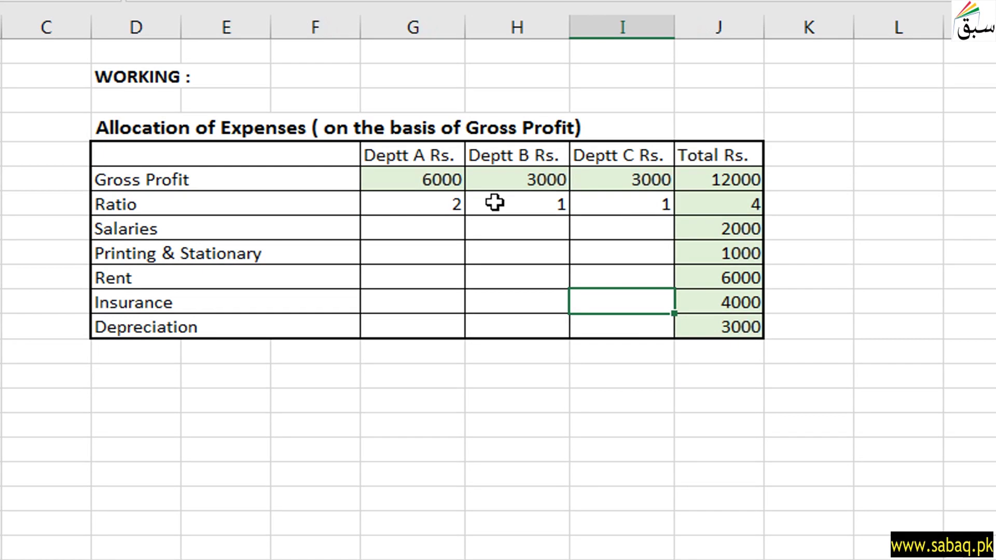
{"action": "left_click", "coordinate": [711, 230]}
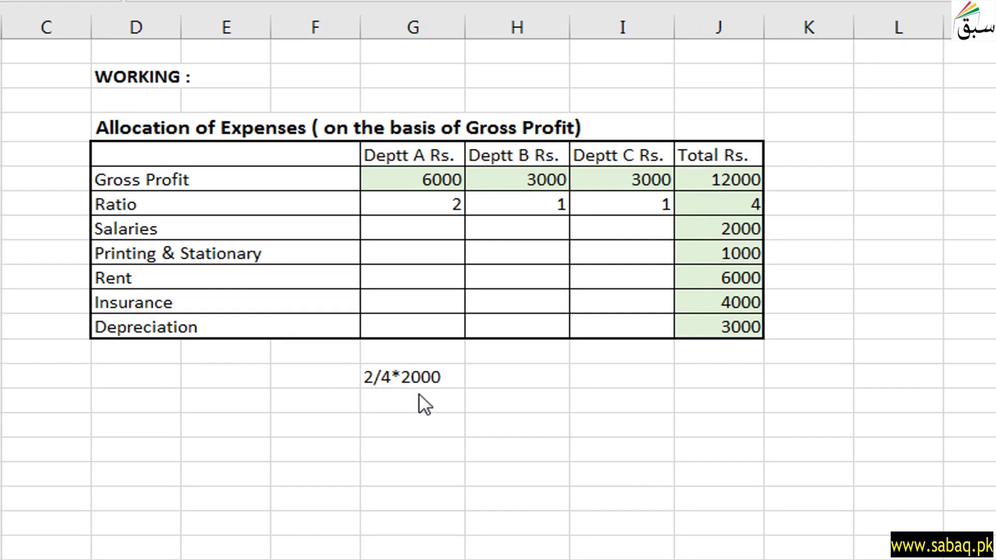
Step: Record 1000 under the 2/4*2000 working and as Deptt A's salaries
{"action": "left_click", "coordinate": [403, 405]}
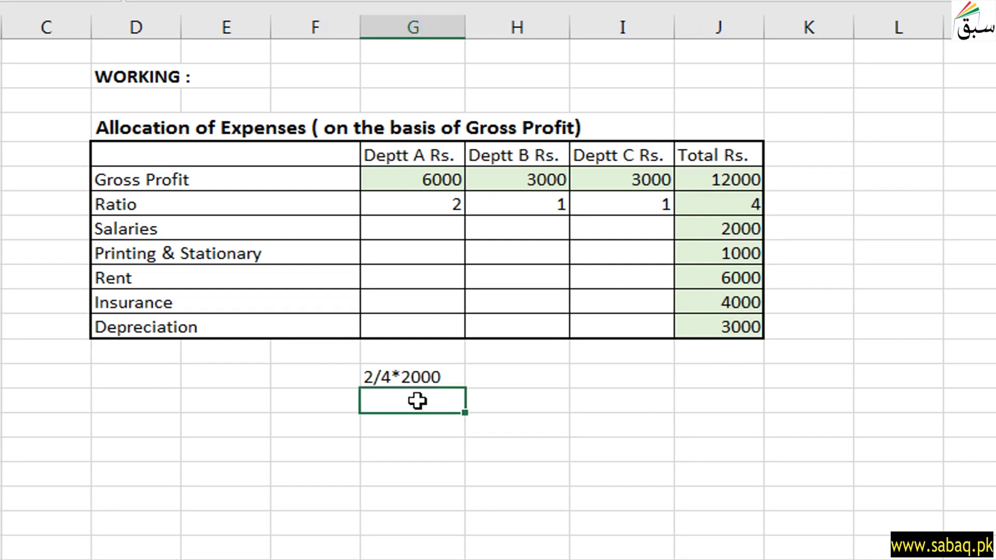
{"action": "type", "text": "1000"}
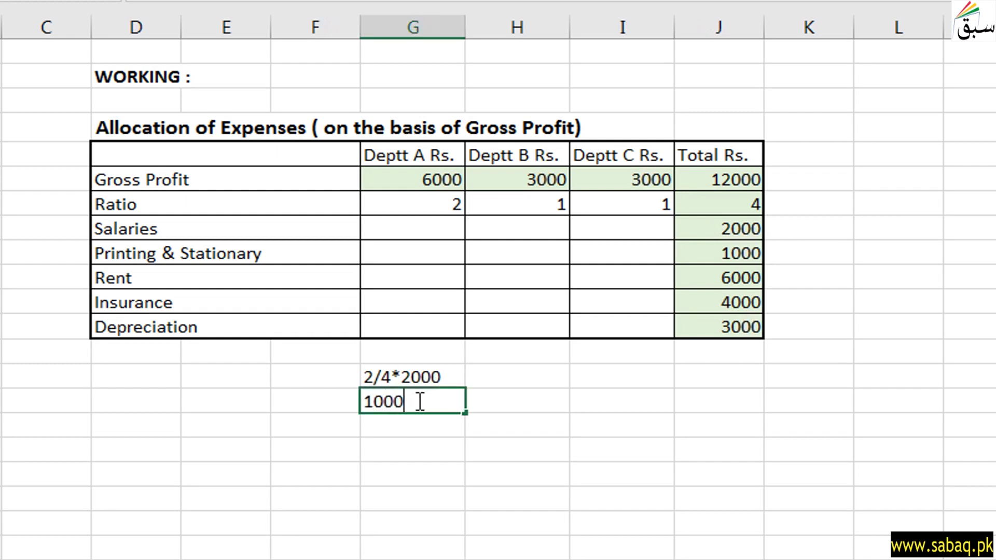
{"action": "left_click", "coordinate": [441, 229]}
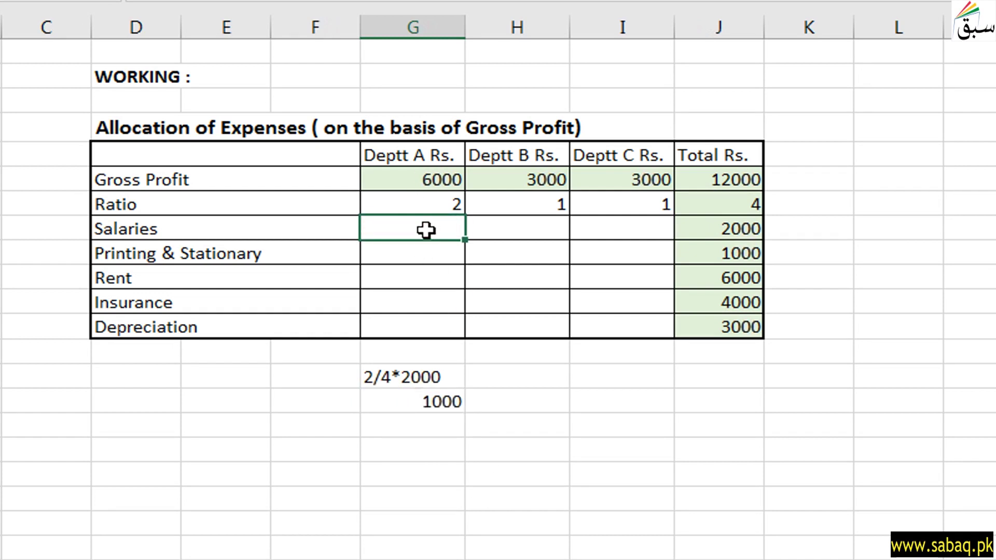
{"action": "type", "text": "1000"}
{"action": "left_click", "coordinate": [615, 403]}
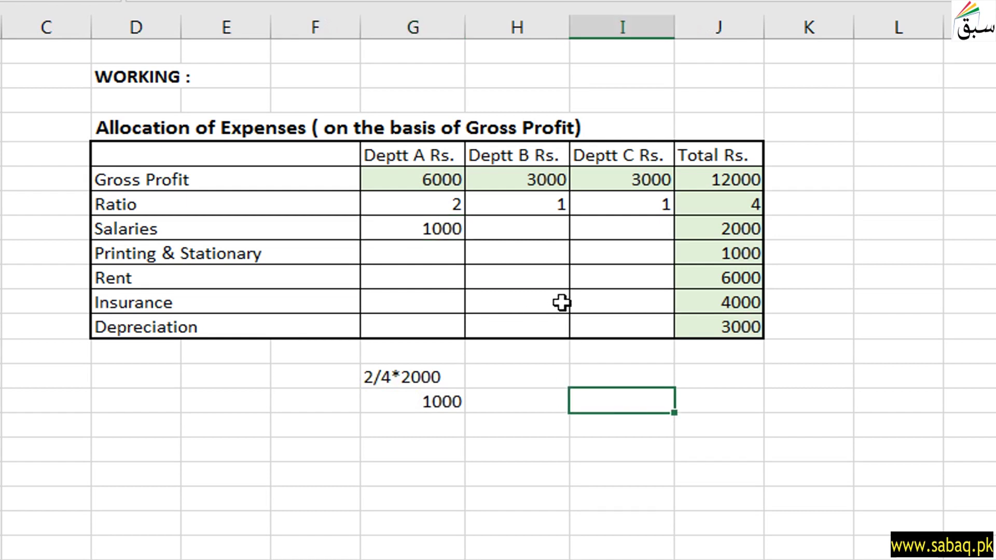
Step: Write Deptt B's working 1/4*2000 = 500 and copy it into Deptt C's column
{"action": "left_click", "coordinate": [510, 380]}
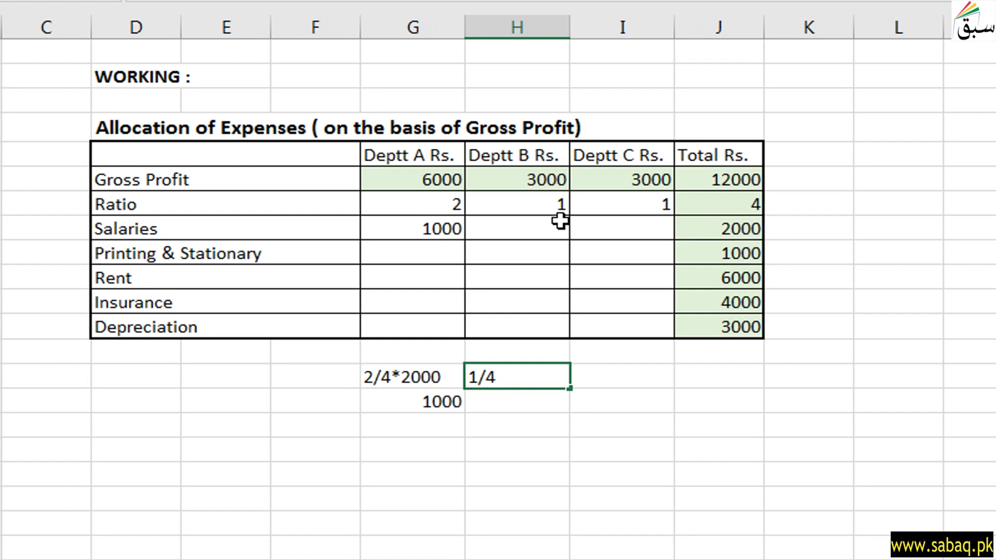
{"action": "type", "text": "2000"}
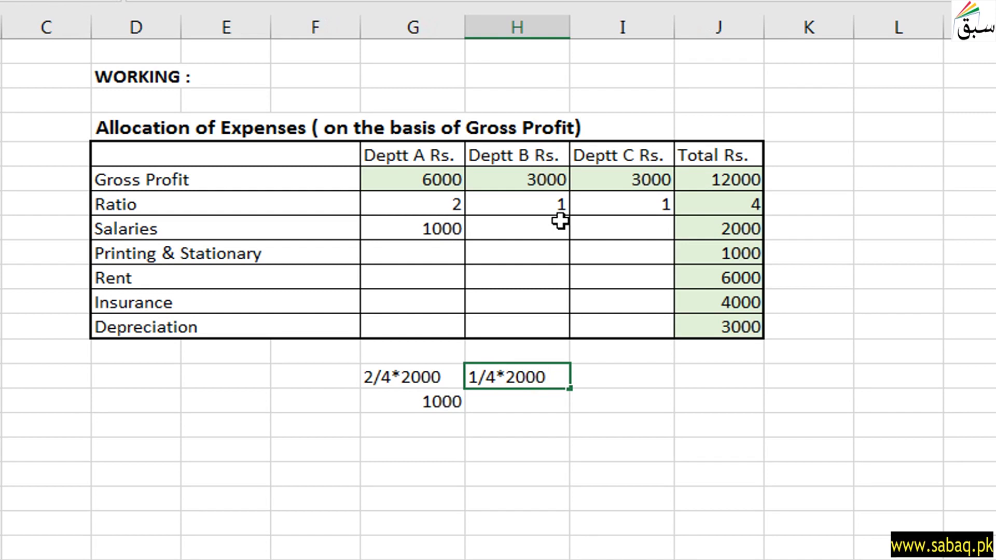
{"action": "left_click", "coordinate": [536, 409]}
{"action": "type", "text": "500"}
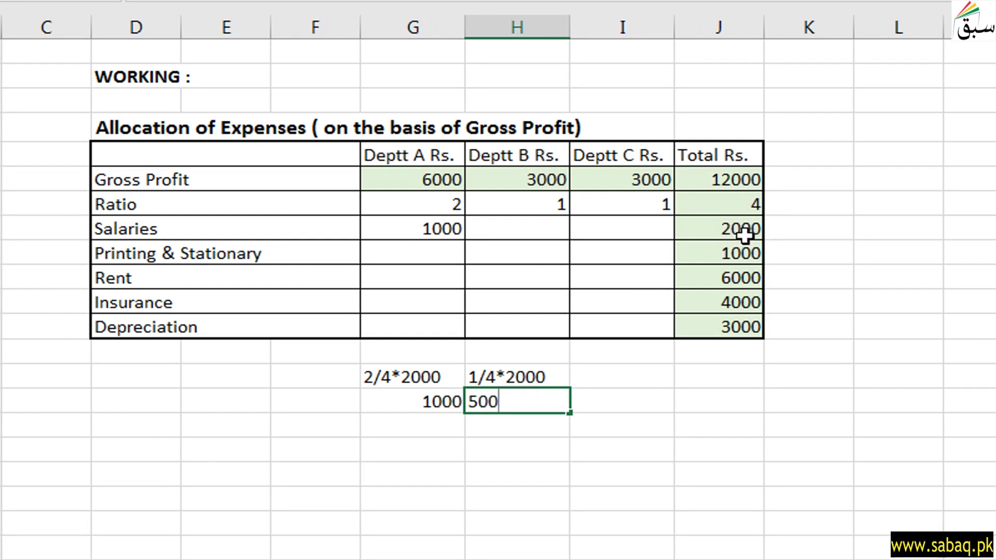
{"action": "left_click", "coordinate": [547, 455]}
{"action": "left_click_drag", "start_coordinate": [529, 374], "coordinate": [535, 402]}
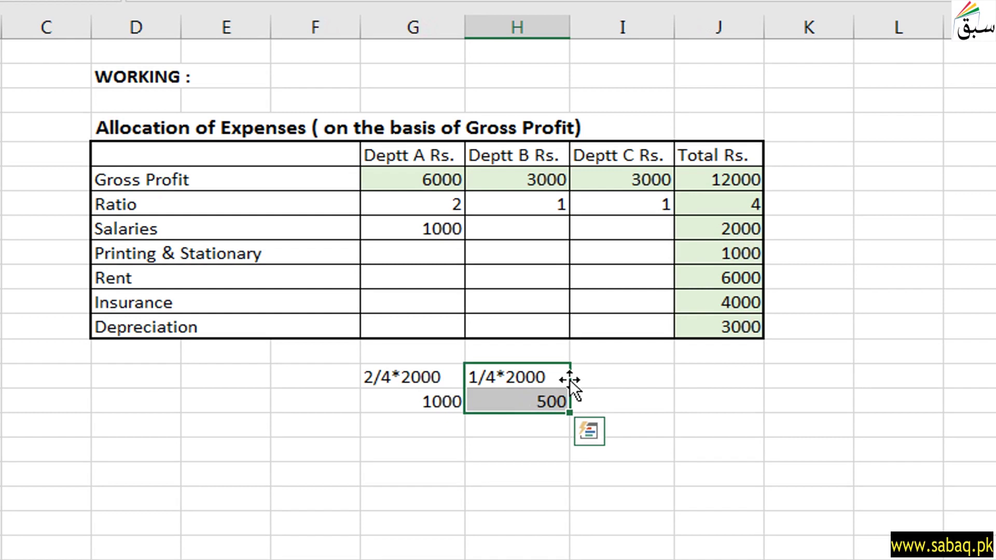
{"action": "key", "text": "ctrl+c"}
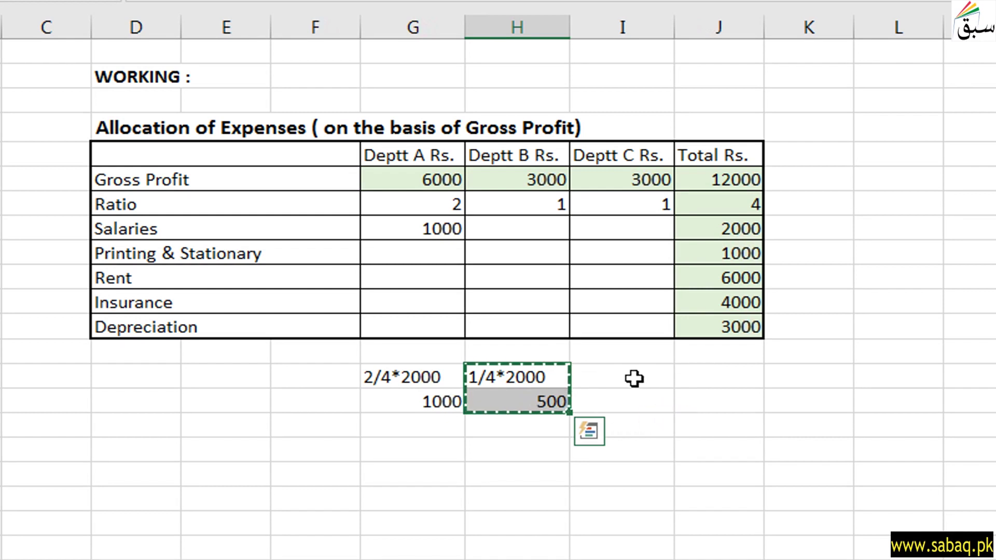
{"action": "left_click", "coordinate": [634, 377]}
{"action": "key", "text": "ctrl+v"}
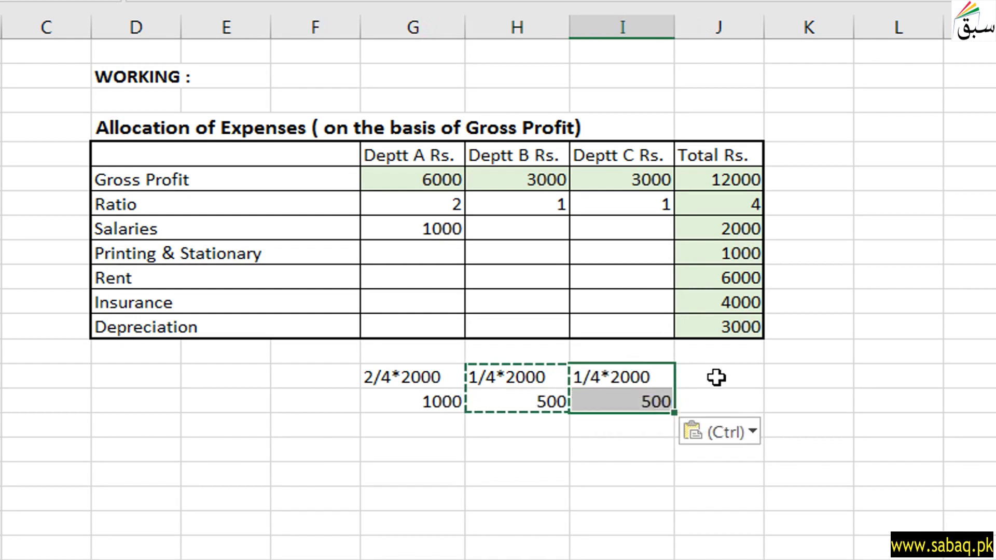
{"action": "left_click", "coordinate": [718, 378]}
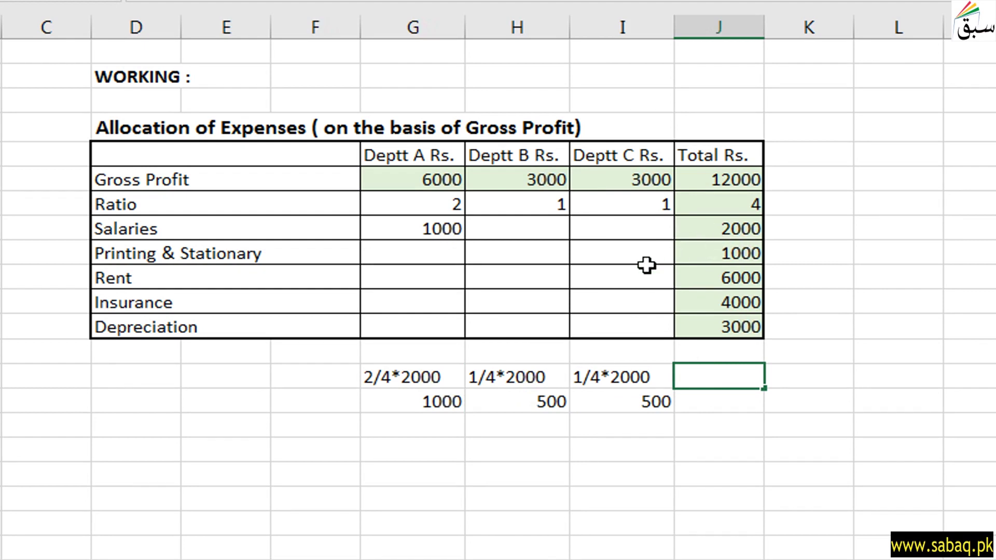
Step: Fill the remaining expense allocations and return to the Numerical 6 question sheet
{"action": "left_click", "coordinate": [544, 235]}
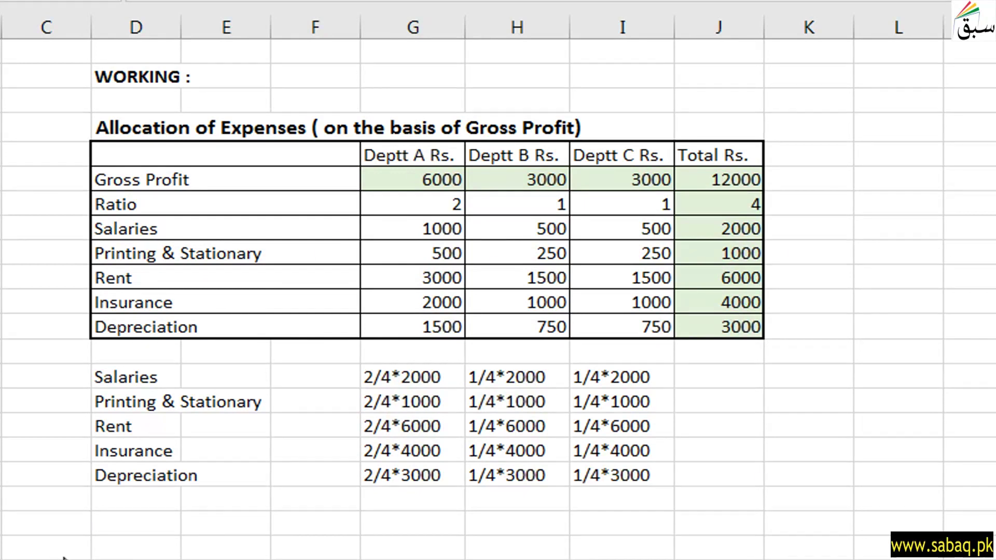
{"action": "left_click", "coordinate": [506, 376]}
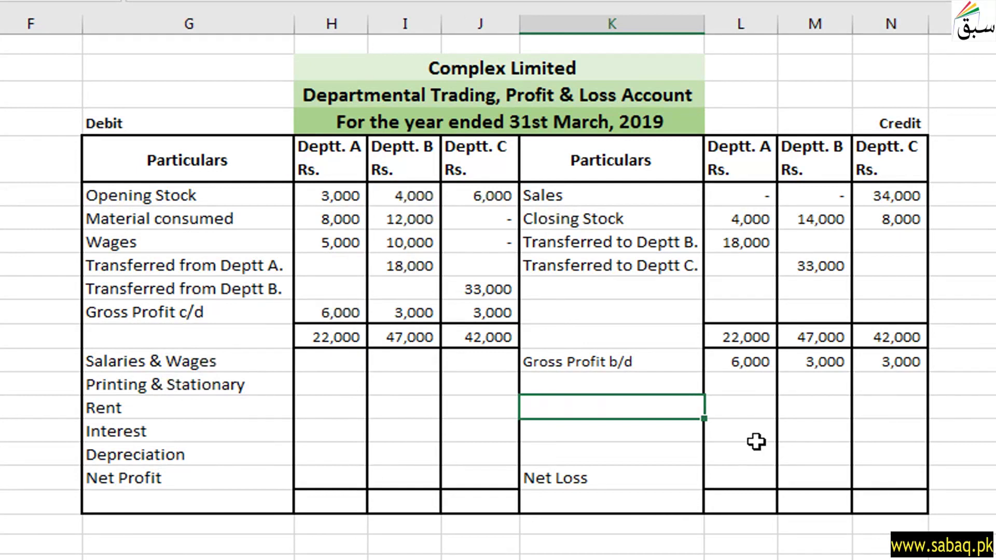
{"action": "key", "text": "ctrl+Page_Up"}
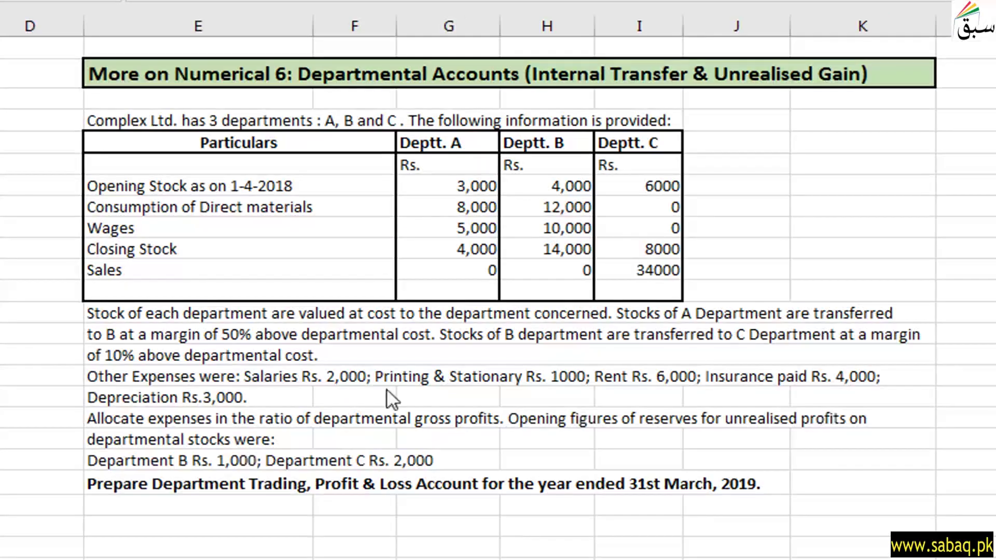